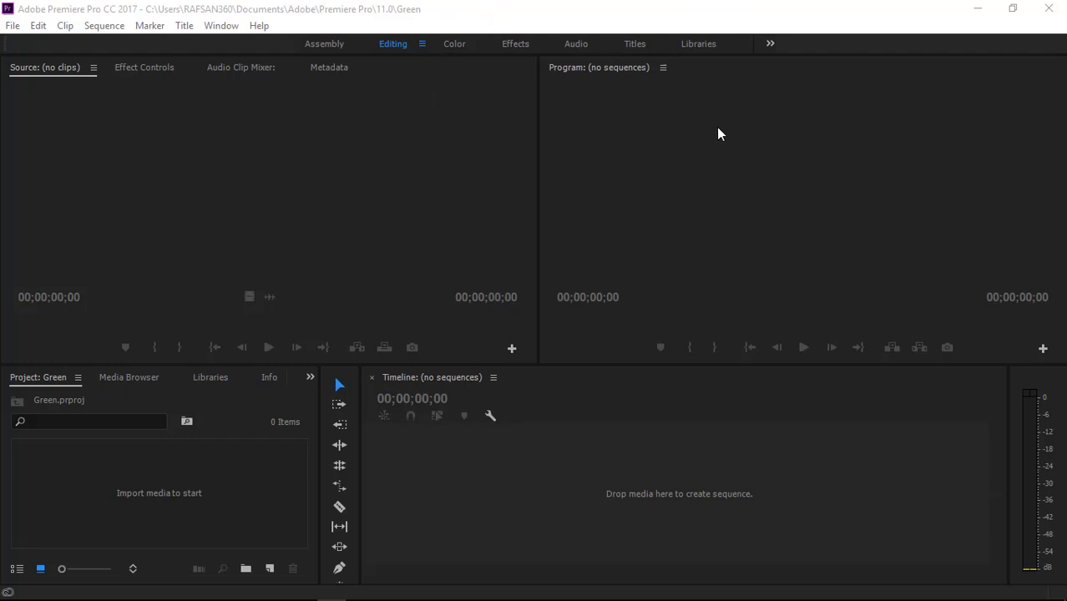
- Import the green-screen speaker clip and the red news studio background video from the Desktop
{"action": "left_click", "coordinate": [212, 461]}
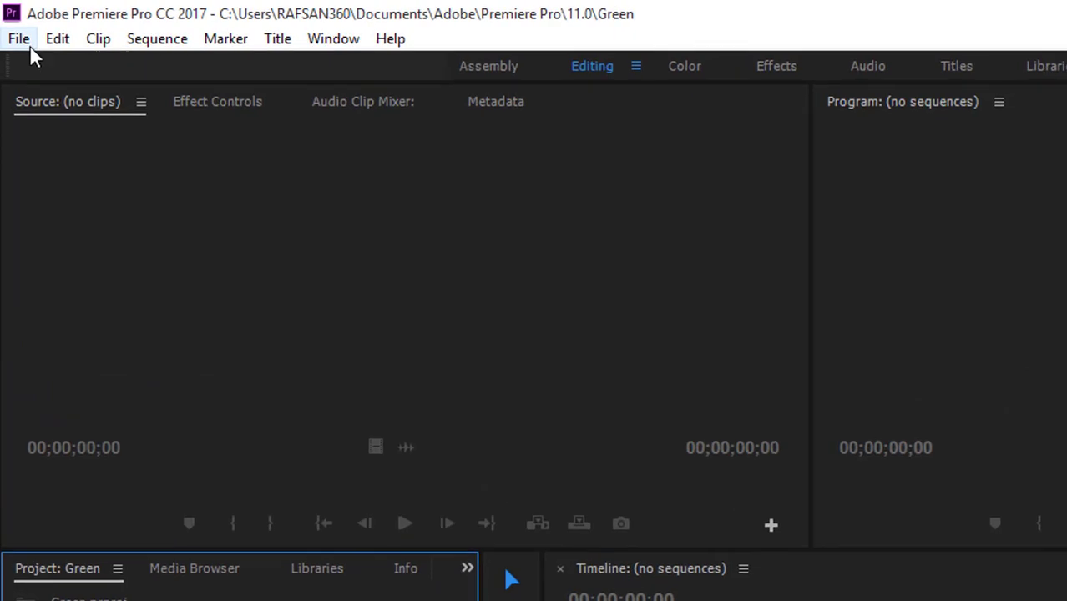
{"action": "left_click", "coordinate": [20, 39]}
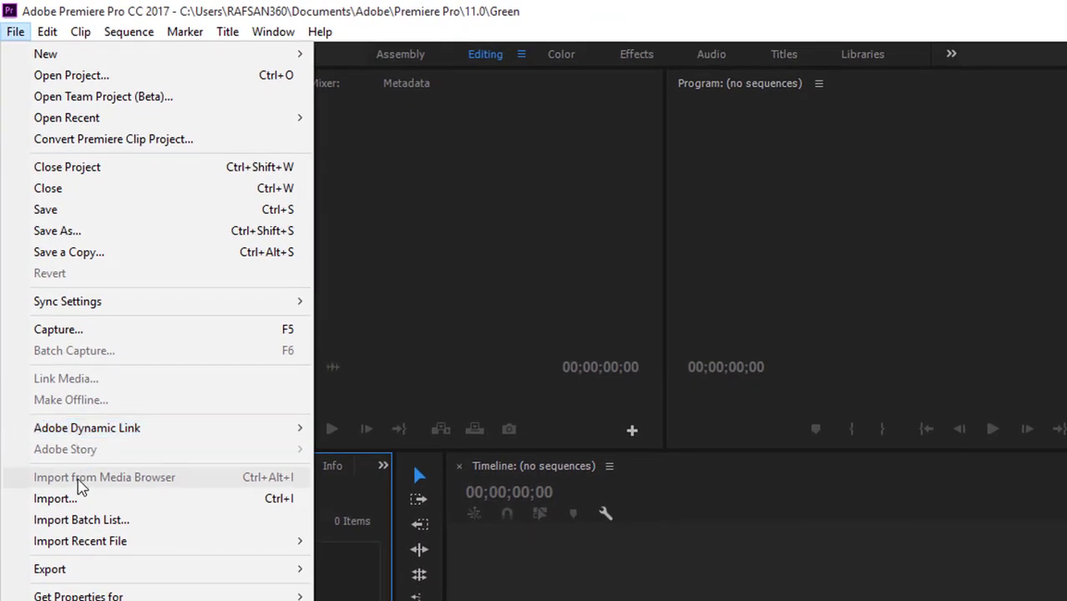
{"action": "left_click", "coordinate": [84, 519]}
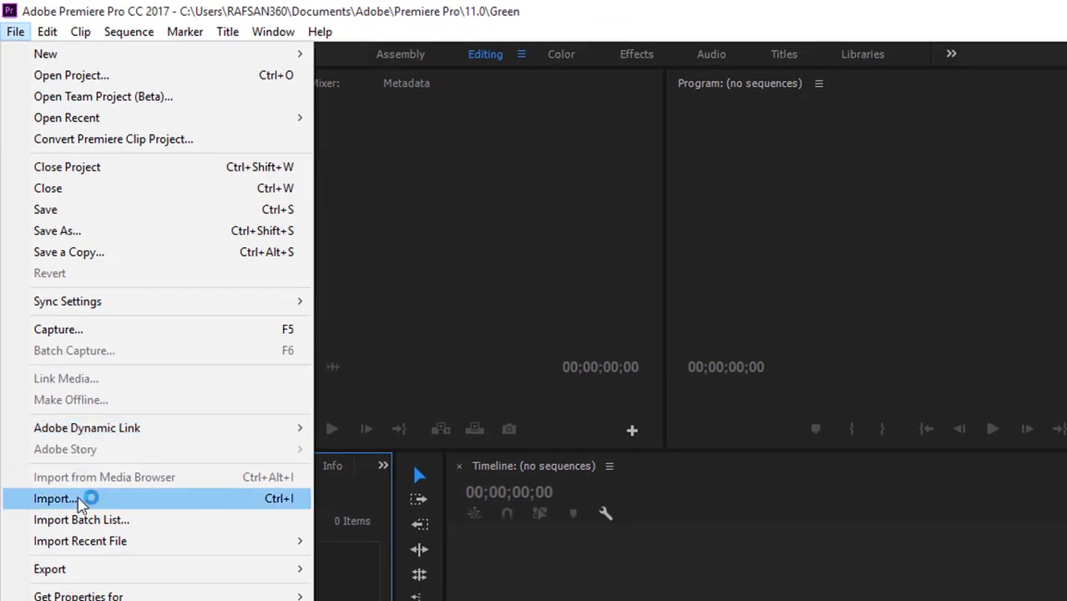
{"action": "left_click", "coordinate": [349, 242]}
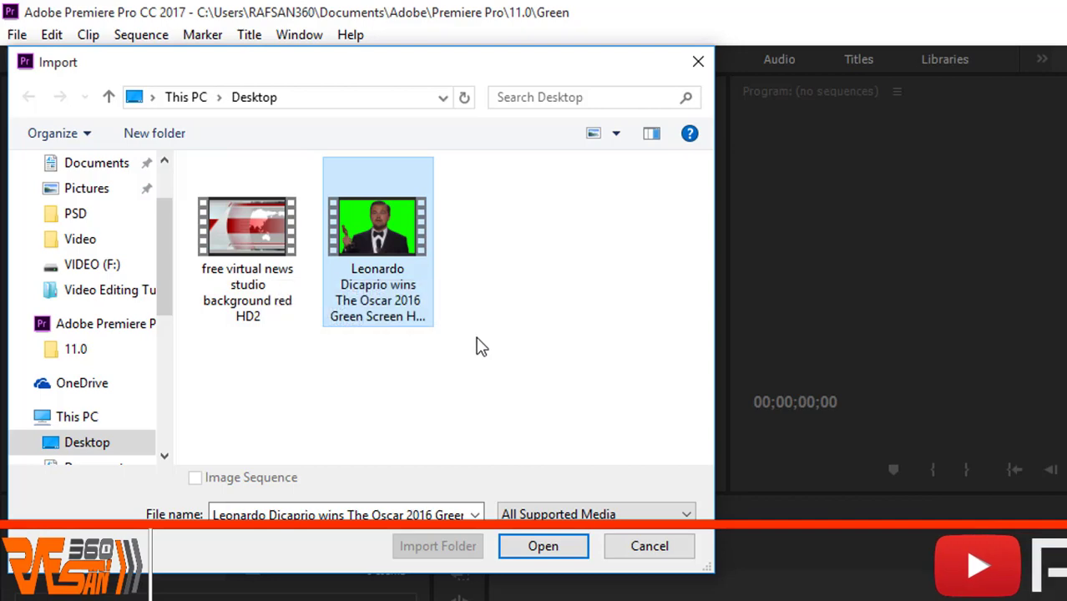
{"action": "left_click_drag", "start_coordinate": [477, 337], "coordinate": [255, 255]}
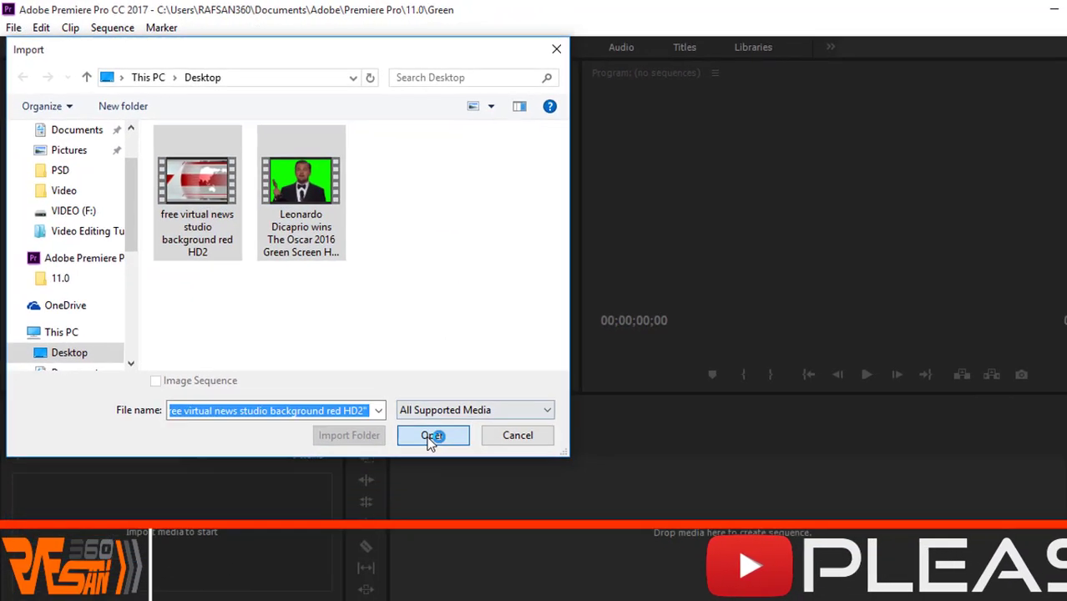
{"action": "left_click", "coordinate": [541, 547]}
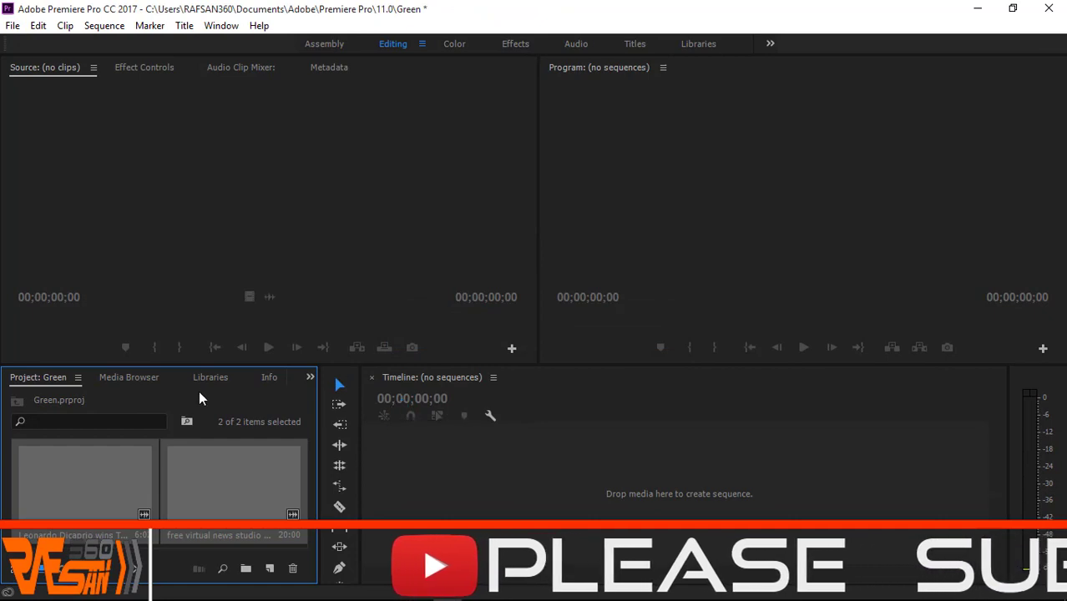
- Select the green-screen speaker clip and open it in the Source Monitor
{"action": "left_click", "coordinate": [220, 478]}
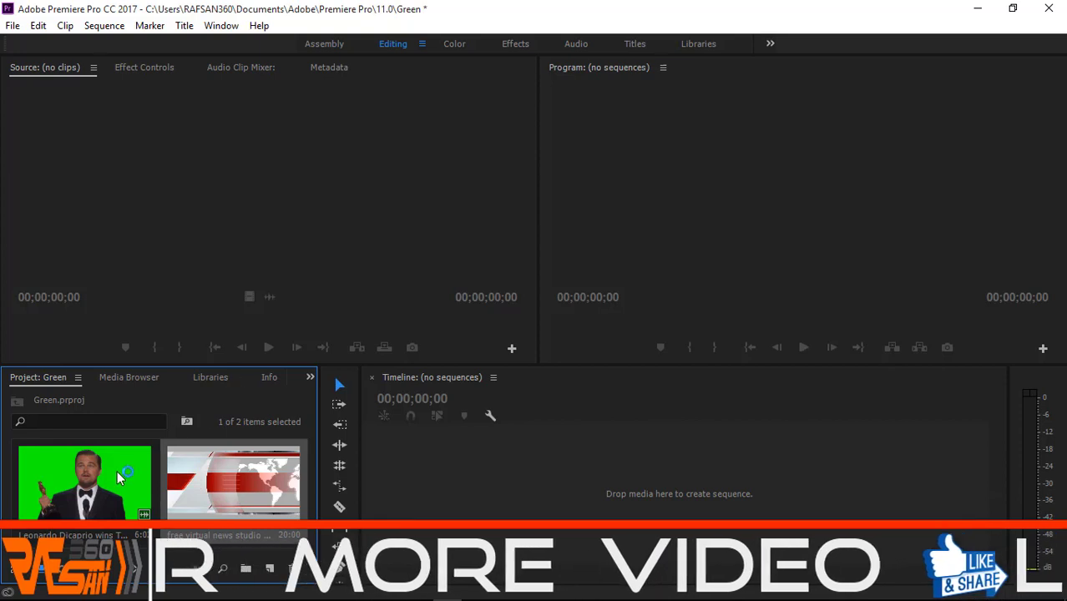
{"action": "left_click", "coordinate": [111, 527]}
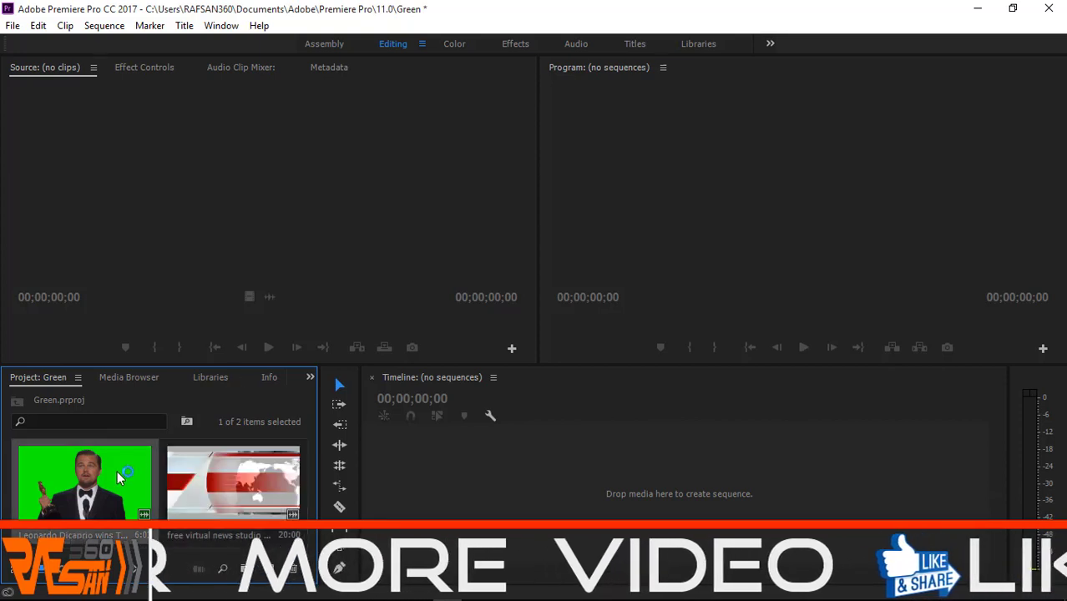
{"action": "double_click", "coordinate": [77, 501]}
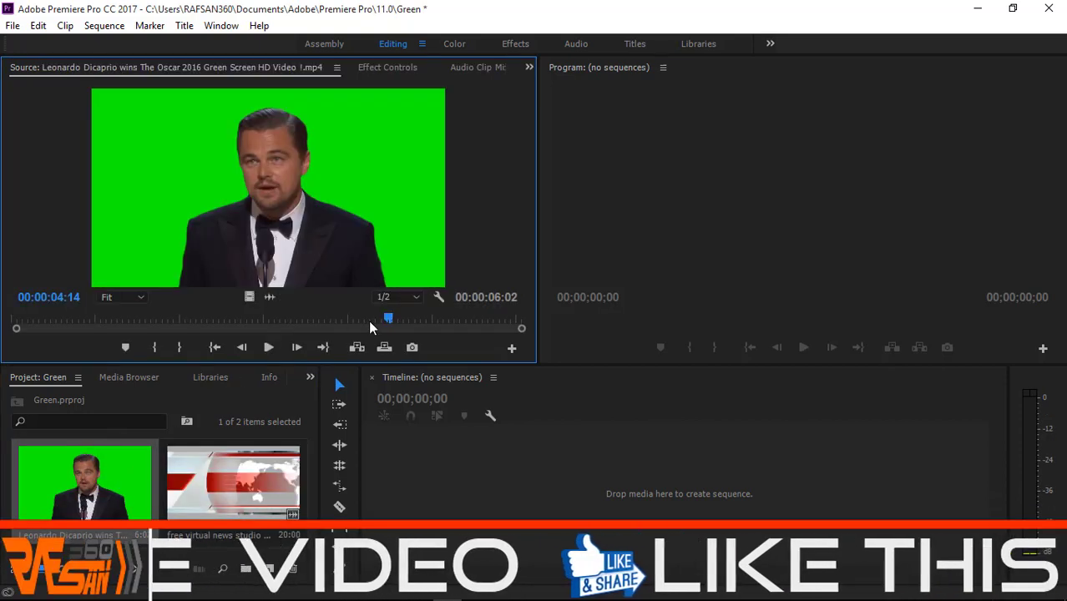
- Play, stop and scrub the speaker footage to 00:00:05:07, then return to 00:00:01:03
{"action": "mouse_move", "coordinate": [388, 319]}
{"action": "left_mouse_down"}
{"action": "mouse_move", "coordinate": [98, 319]}
{"action": "mouse_move", "coordinate": [80, 334]}
{"action": "left_mouse_up"}
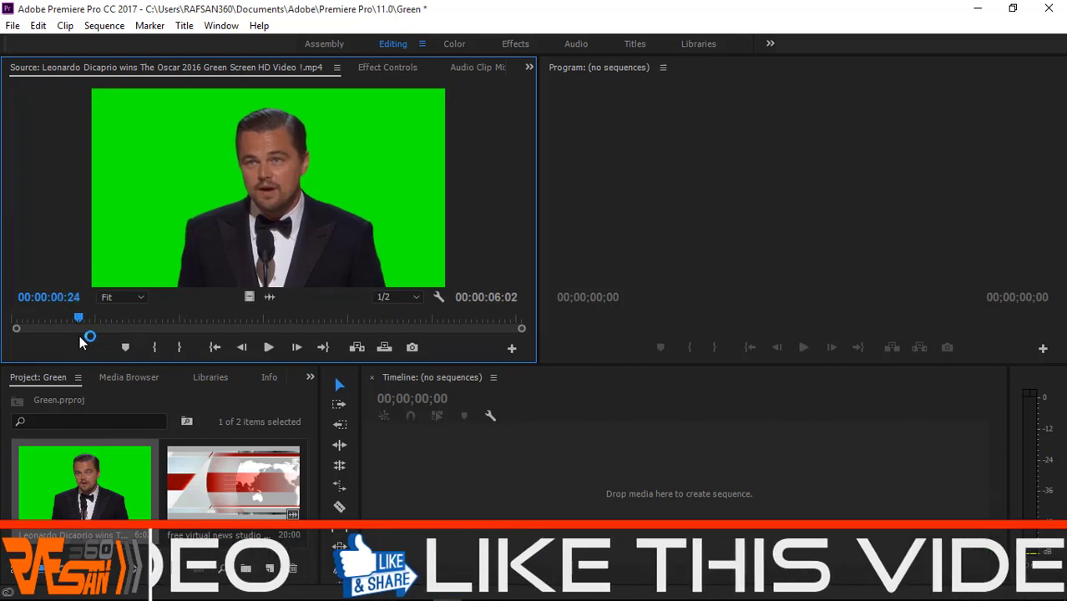
{"action": "left_click", "coordinate": [269, 346]}
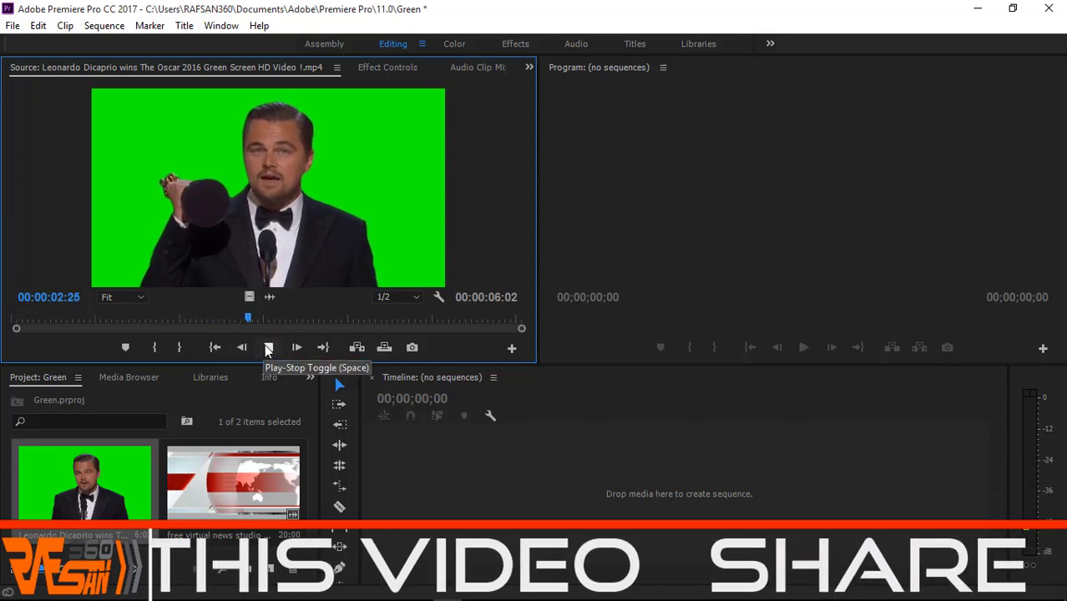
{"action": "left_click", "coordinate": [268, 348]}
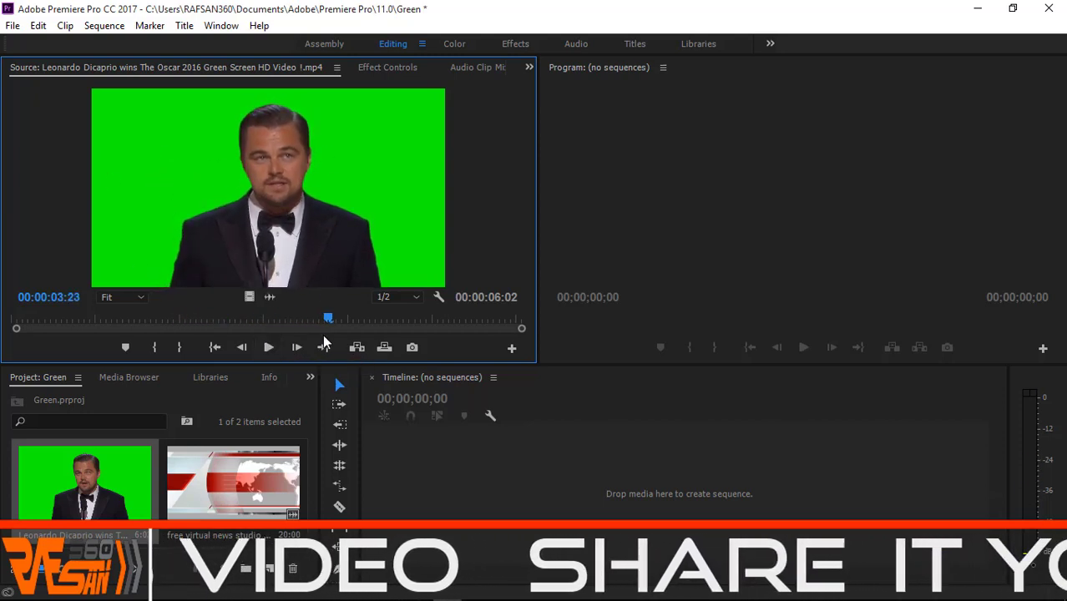
{"action": "mouse_move", "coordinate": [327, 319]}
{"action": "left_mouse_down"}
{"action": "mouse_move", "coordinate": [458, 358]}
{"action": "mouse_move", "coordinate": [106, 345]}
{"action": "left_mouse_up"}
{"action": "left_click", "coordinate": [638, 441]}
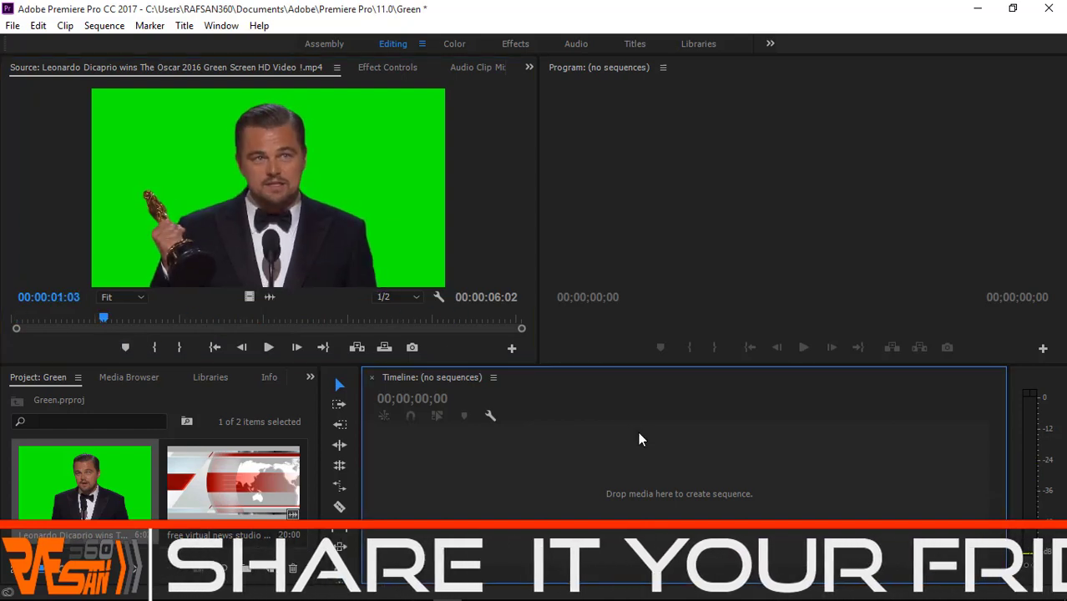
{"action": "left_click", "coordinate": [409, 270]}
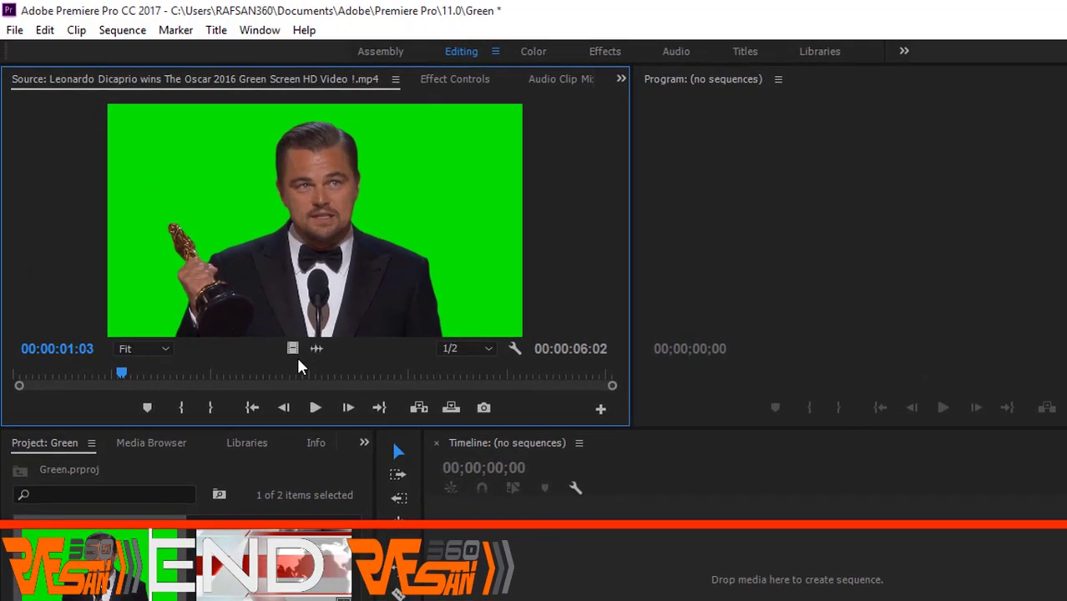
- Build a new sequence from the speaker clip's video only on V1, then zoom and play it
{"action": "mouse_move", "coordinate": [293, 349]}
{"action": "left_mouse_down"}
{"action": "mouse_move", "coordinate": [497, 542]}
{"action": "mouse_move", "coordinate": [492, 568]}
{"action": "left_mouse_up"}
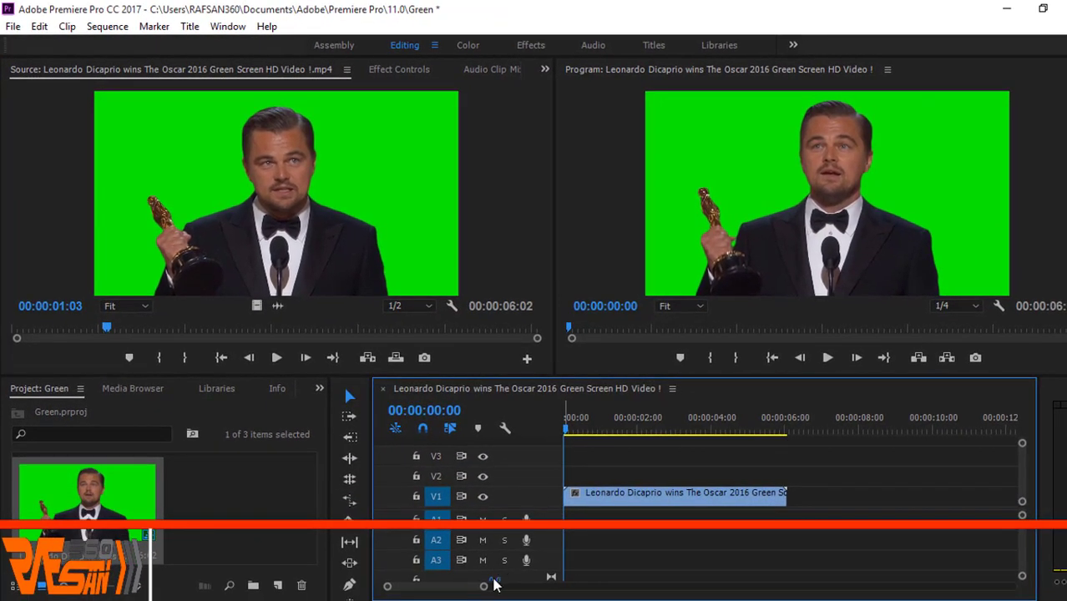
{"action": "left_click_drag", "start_coordinate": [485, 589], "coordinate": [468, 589]}
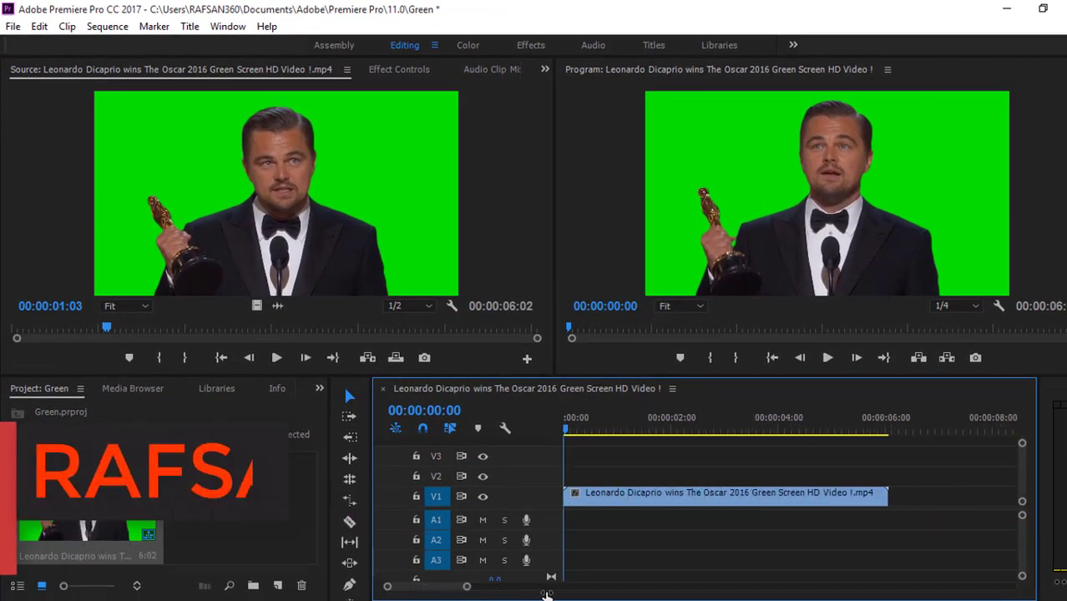
{"action": "left_click", "coordinate": [828, 357]}
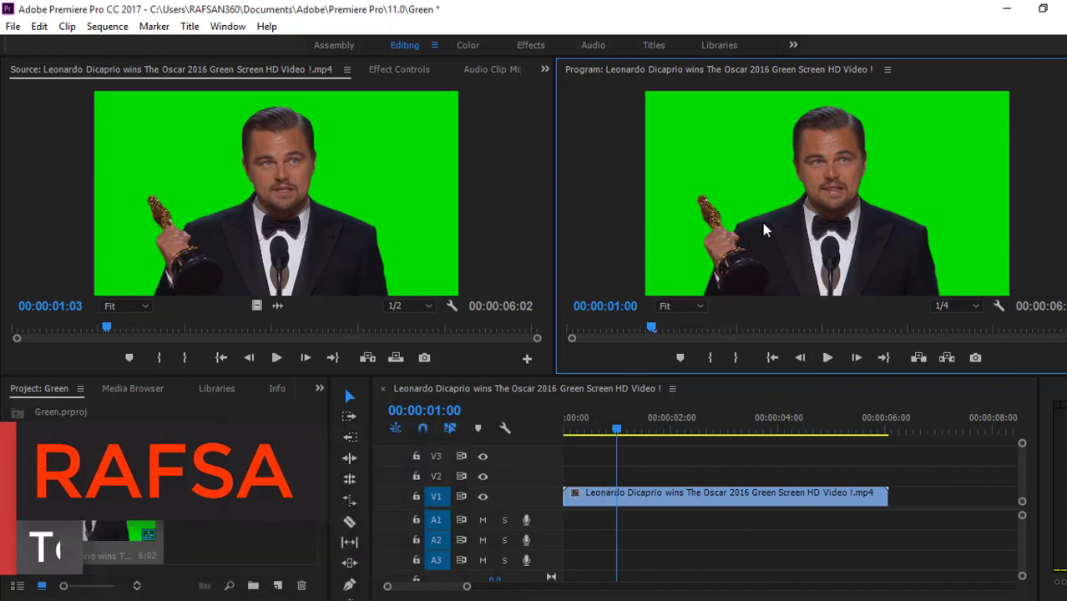
{"action": "left_click", "coordinate": [230, 513]}
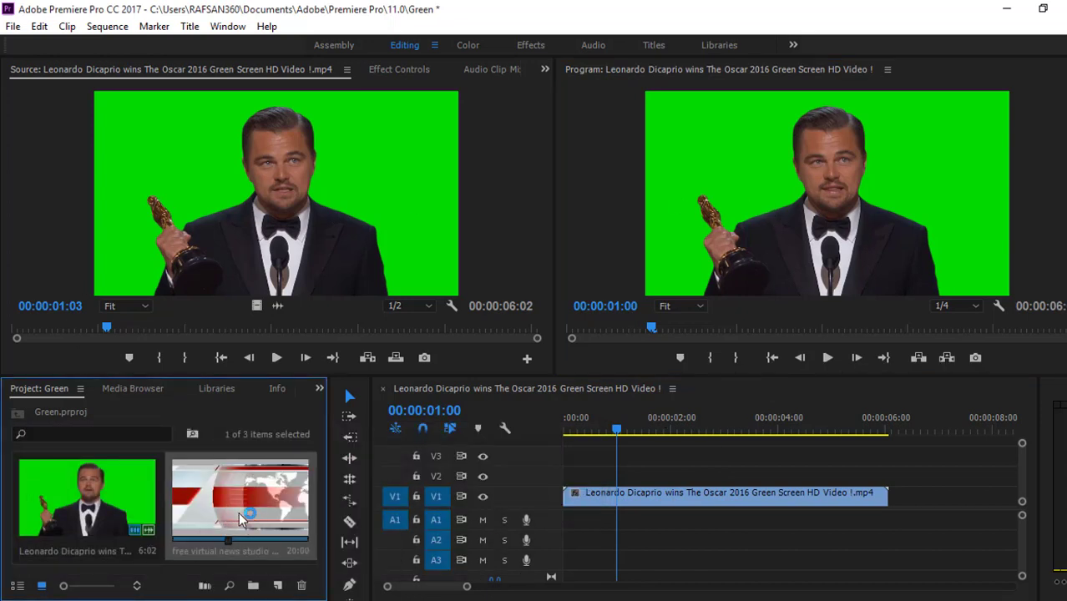
- Preview the news studio background, cue it to 00:00:09:08, and set the sequence playhead to 00:00:02:19
{"action": "double_click", "coordinate": [244, 519]}
{"action": "left_click", "coordinate": [277, 357]}
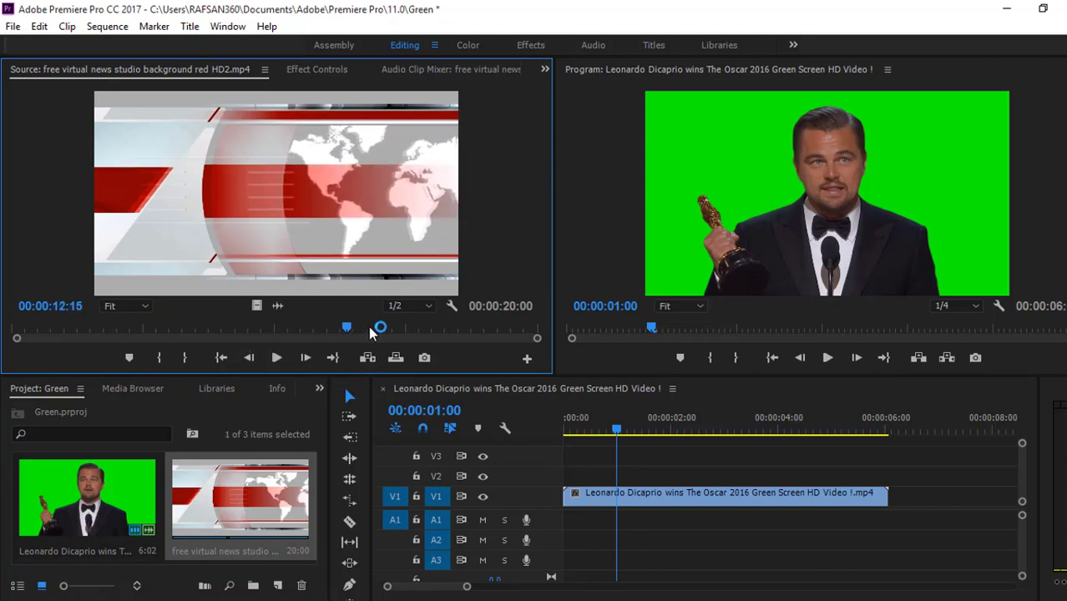
{"action": "key", "text": "space"}
{"action": "left_click_drag", "start_coordinate": [256, 329], "coordinate": [257, 328]}
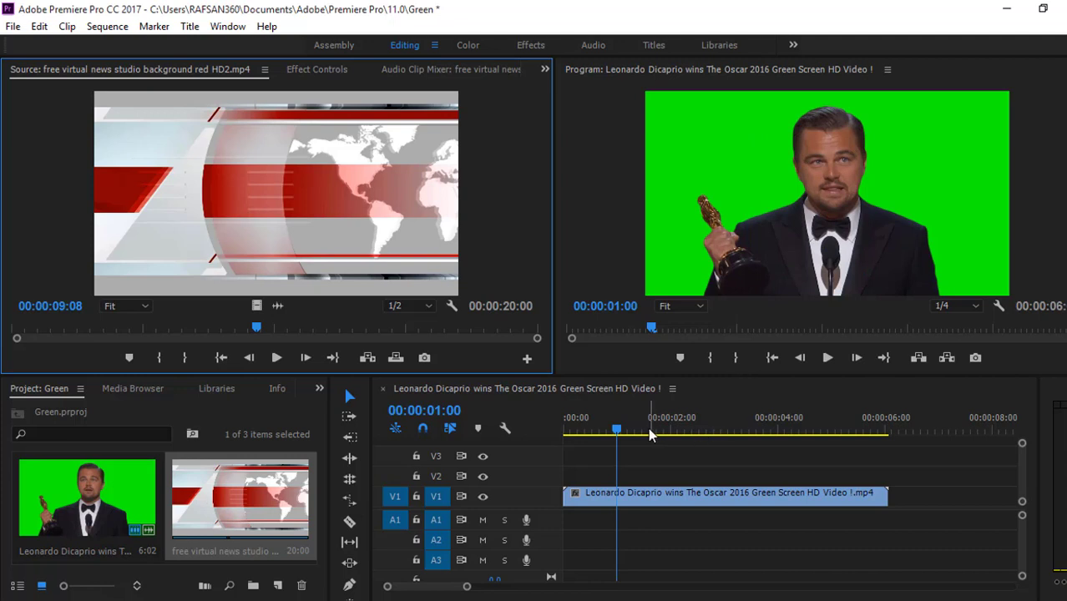
{"action": "left_click_drag", "start_coordinate": [666, 430], "coordinate": [704, 447]}
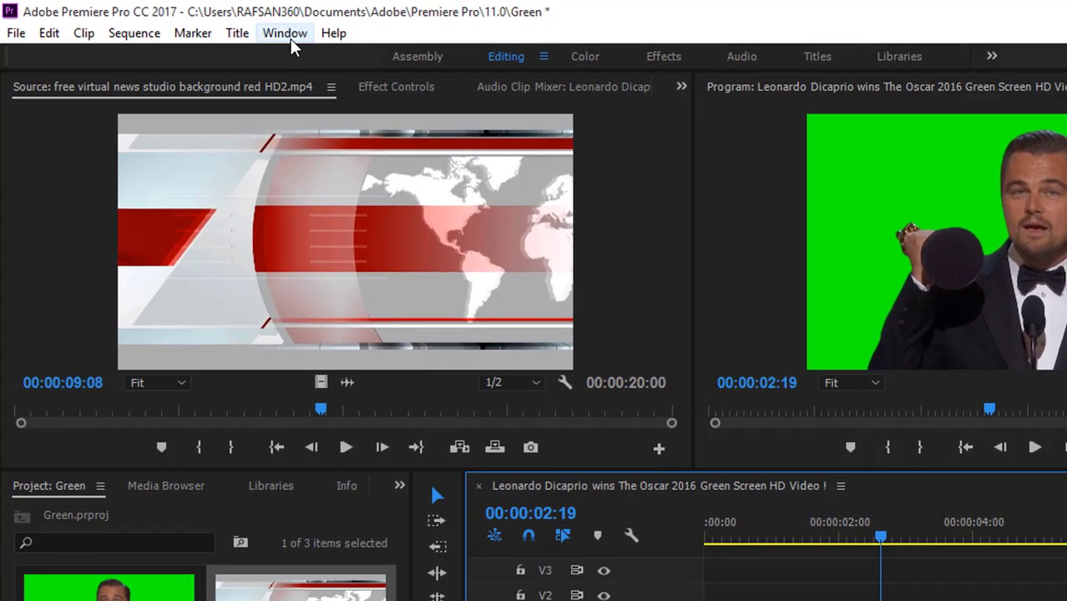
- Bring the Effects panel to the front of its panel group
{"action": "left_click", "coordinate": [228, 26]}
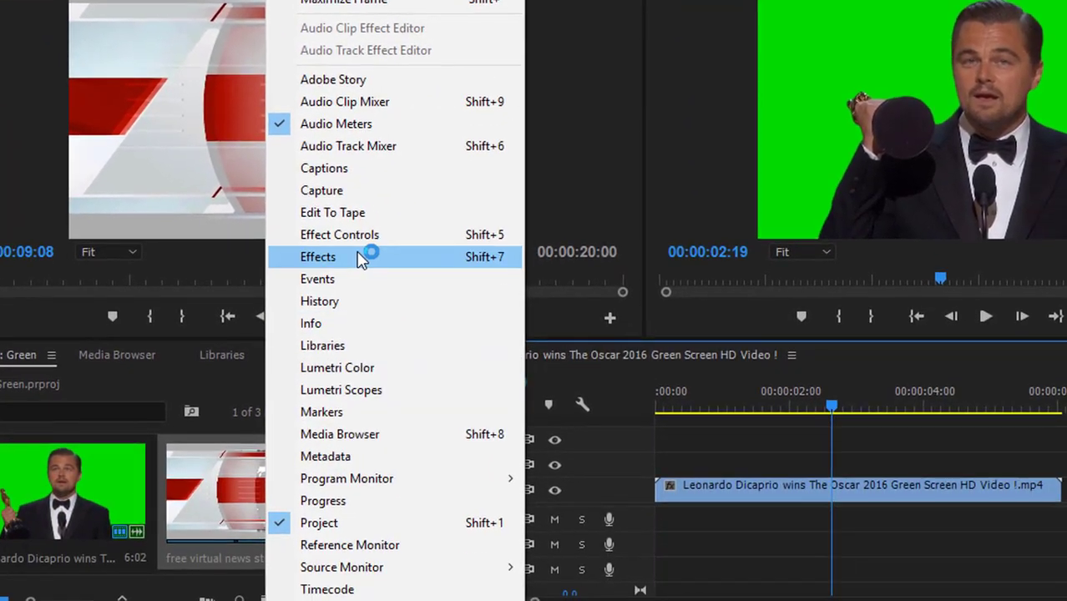
{"action": "left_click", "coordinate": [409, 385]}
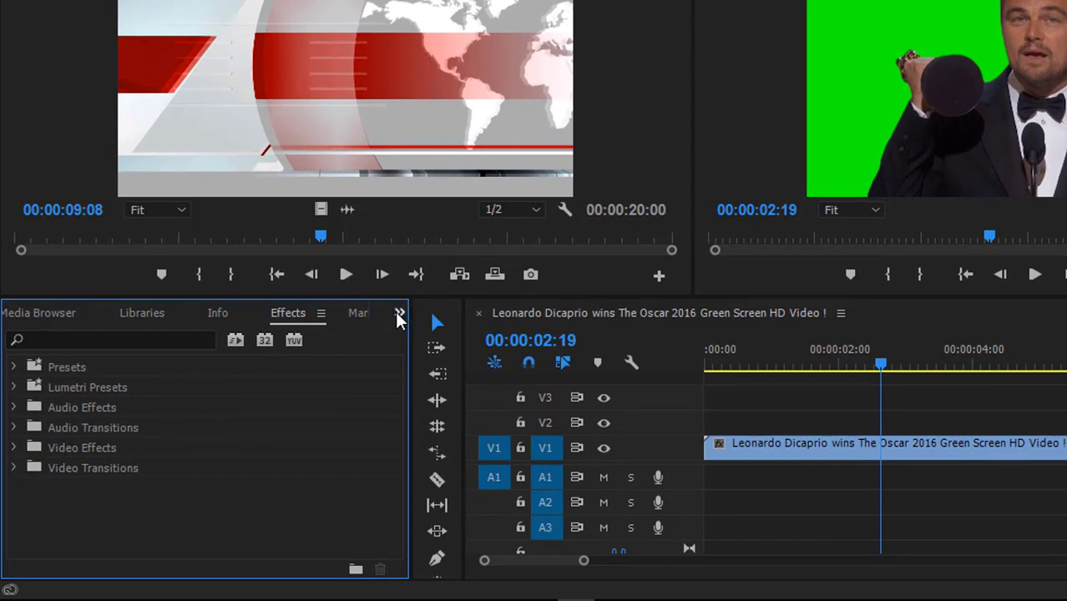
{"action": "left_click", "coordinate": [399, 315]}
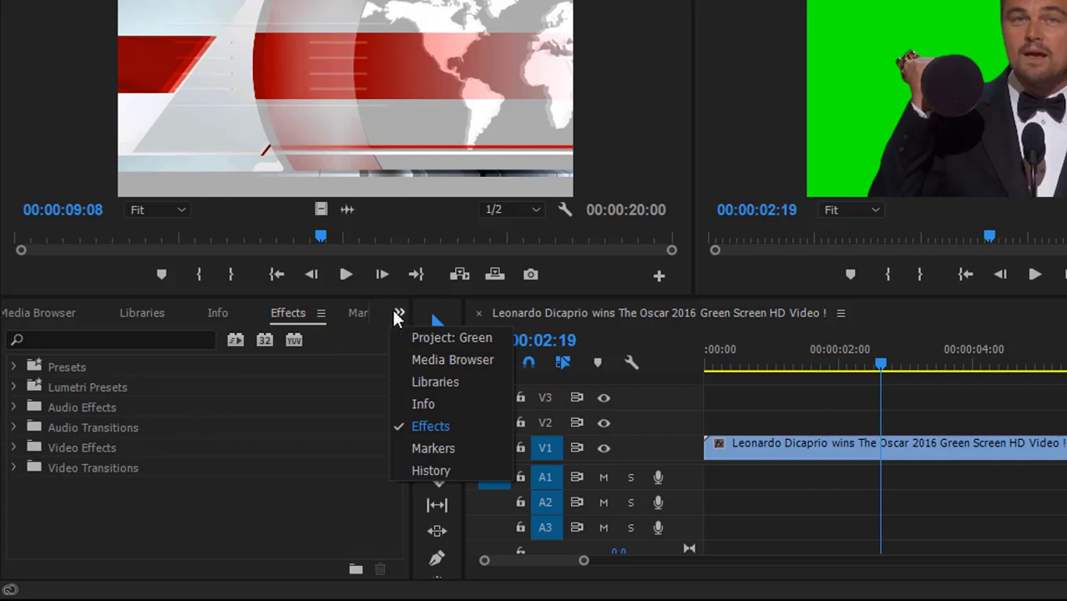
{"action": "left_click", "coordinate": [410, 429]}
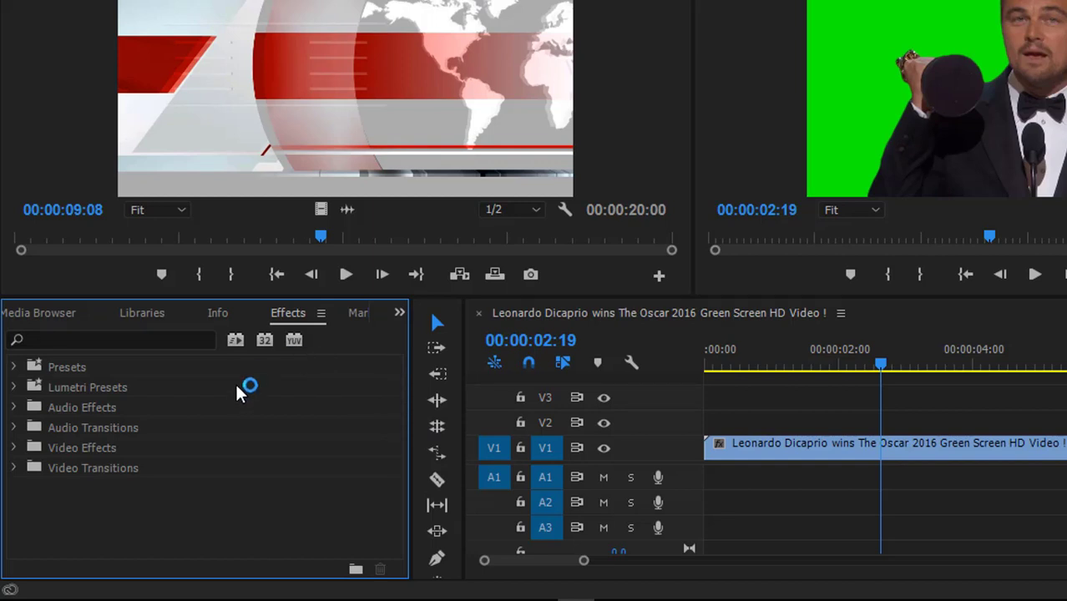
- Expand the Video Effects categories and scroll to locate the Keying group
{"action": "left_click", "coordinate": [13, 449]}
{"action": "scroll", "coordinate": [98, 449], "scroll_direction": "down", "scroll_amount": 3}
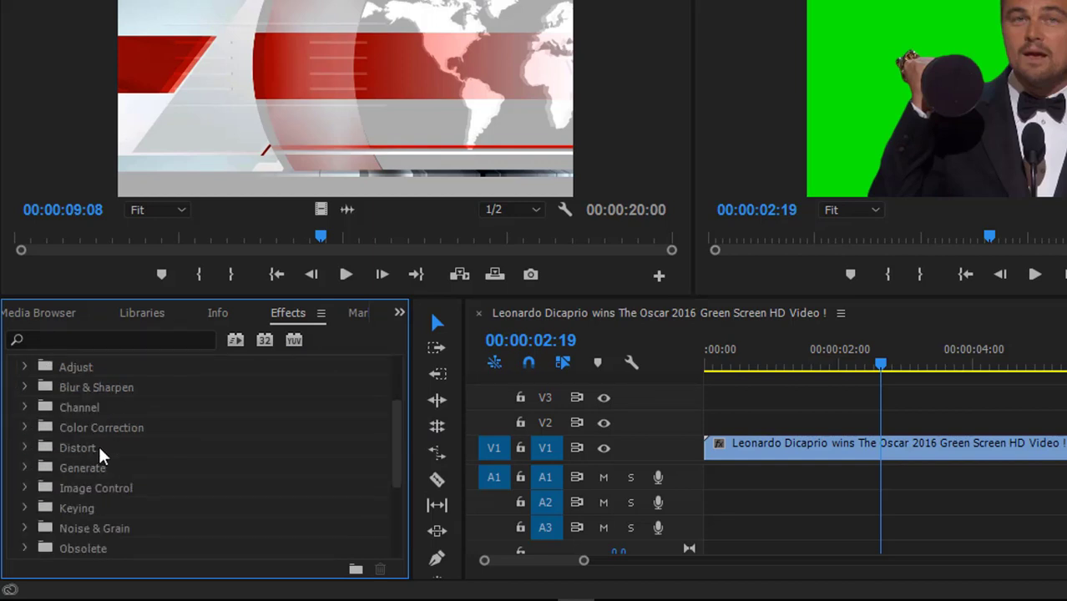
{"action": "scroll", "coordinate": [200, 501], "scroll_direction": "down", "scroll_amount": 2}
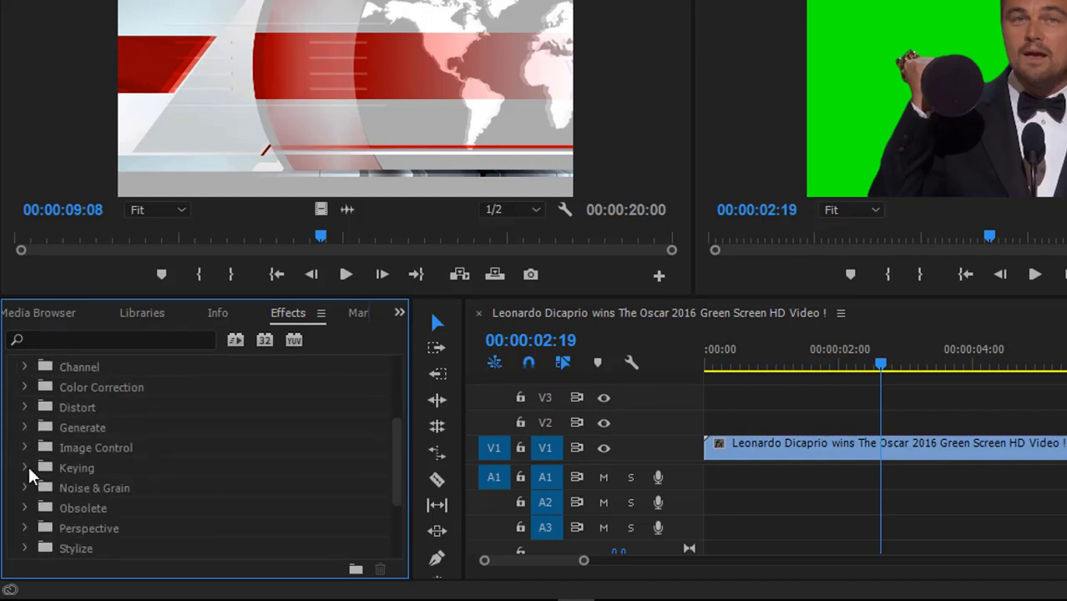
{"action": "scroll", "coordinate": [58, 462], "scroll_direction": "up", "scroll_amount": 2}
{"action": "scroll", "coordinate": [62, 465], "scroll_direction": "down", "scroll_amount": 4}
{"action": "scroll", "coordinate": [62, 465], "scroll_direction": "up", "scroll_amount": 6}
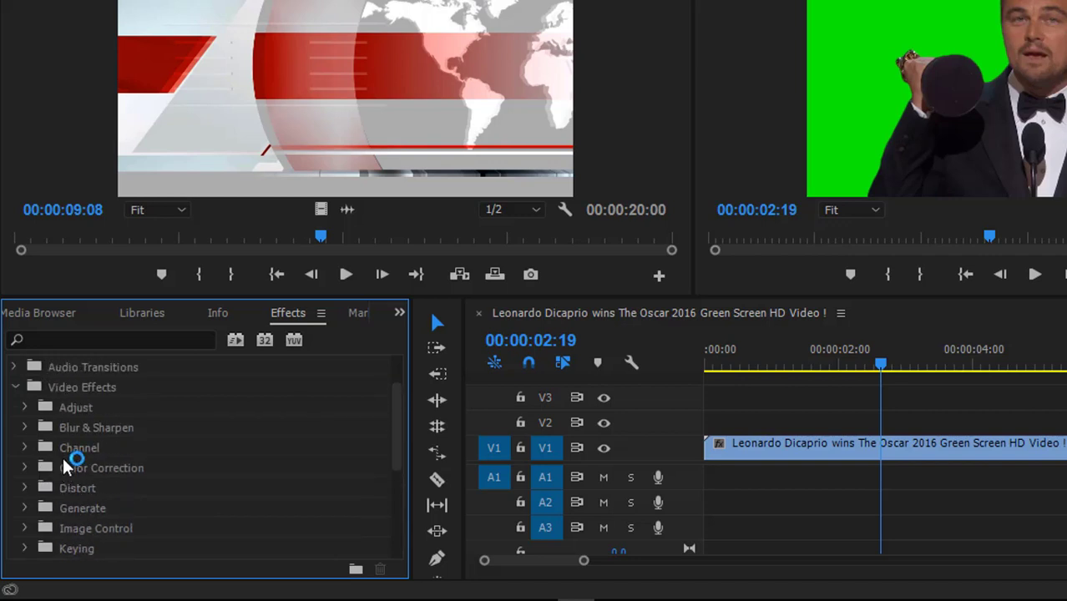
{"action": "scroll", "coordinate": [65, 470], "scroll_direction": "down", "scroll_amount": 3}
{"action": "scroll", "coordinate": [68, 472], "scroll_direction": "up", "scroll_amount": 2}
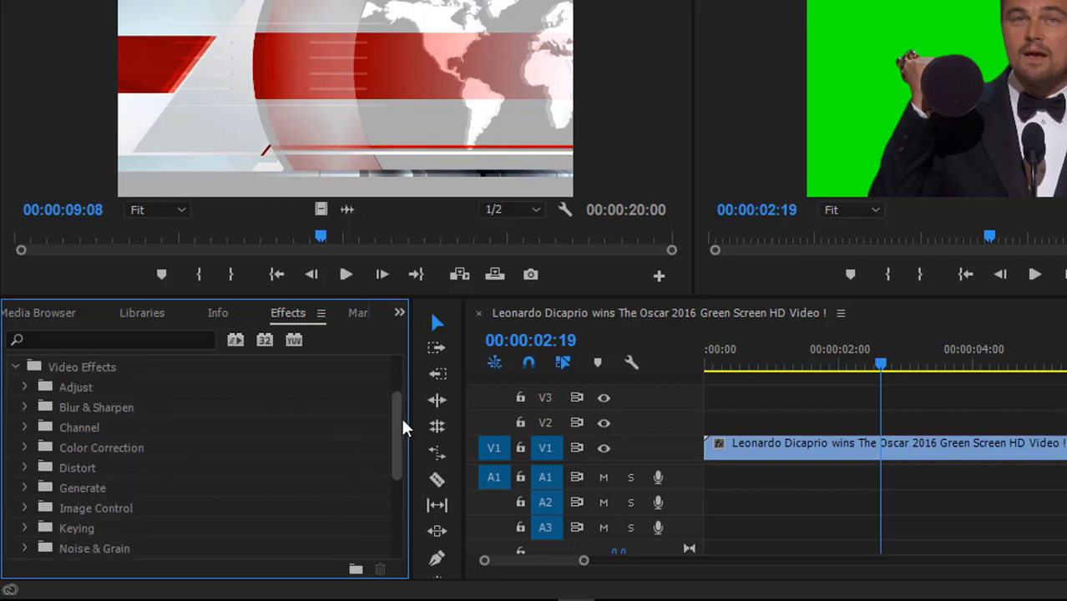
{"action": "mouse_move", "coordinate": [402, 426]}
{"action": "left_mouse_down"}
{"action": "mouse_move", "coordinate": [398, 417]}
{"action": "mouse_move", "coordinate": [389, 481]}
{"action": "left_mouse_up"}
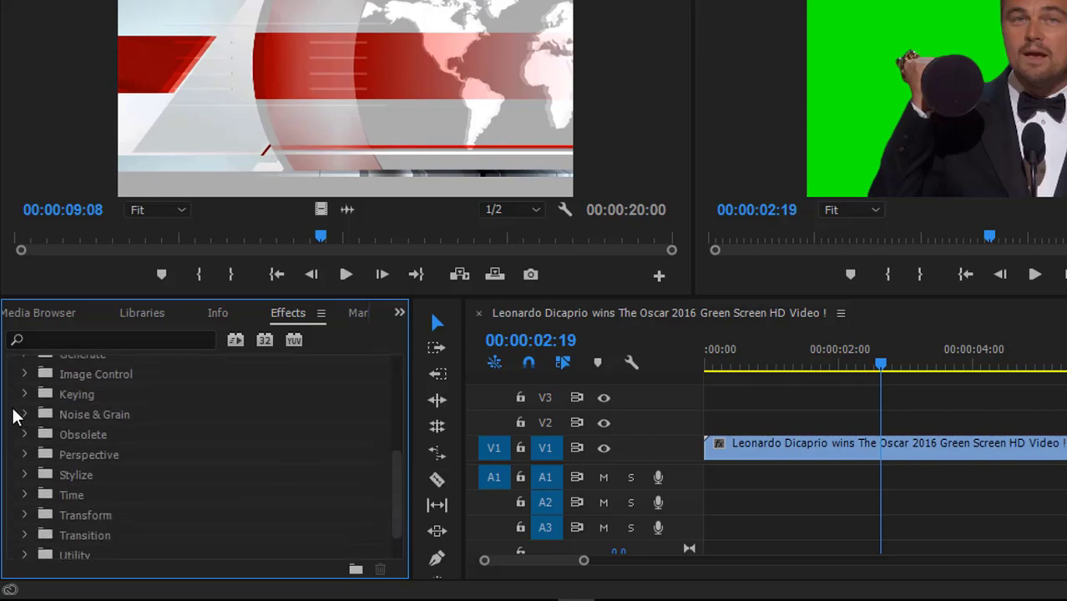
- Expand Keying, browse Alpha Adjust and Color Key, and select Ultra Key
{"action": "left_click", "coordinate": [25, 394]}
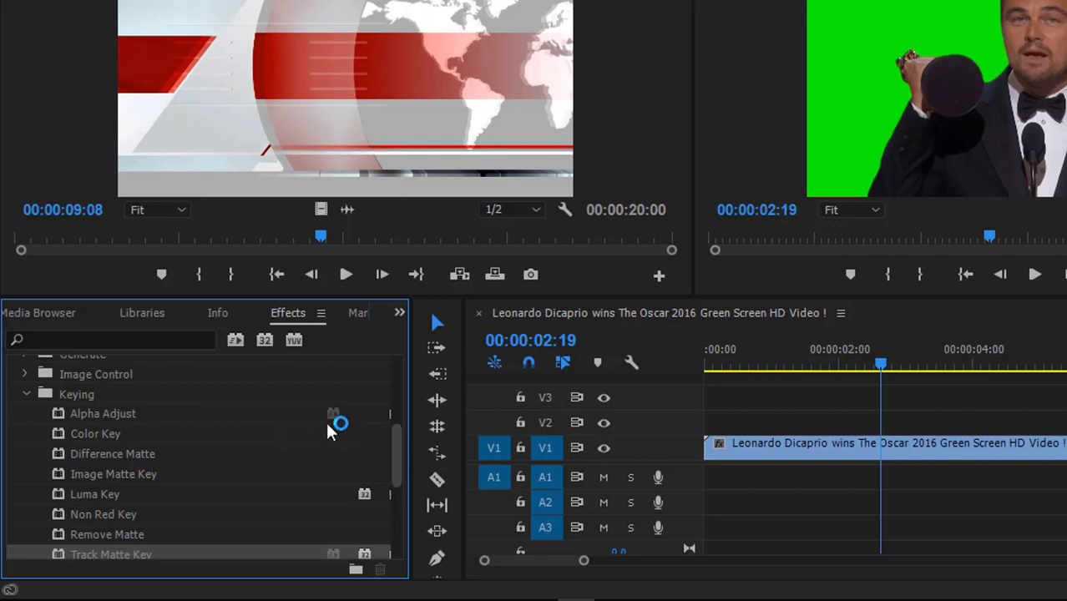
{"action": "left_click", "coordinate": [26, 395]}
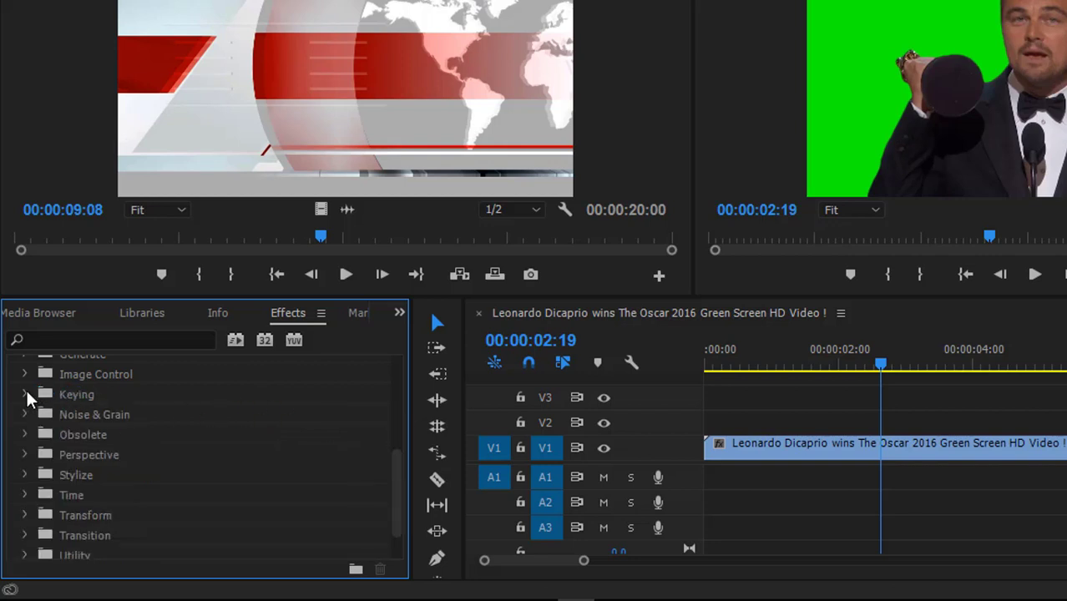
{"action": "left_click", "coordinate": [26, 393]}
{"action": "left_click_drag", "start_coordinate": [395, 447], "coordinate": [396, 465]}
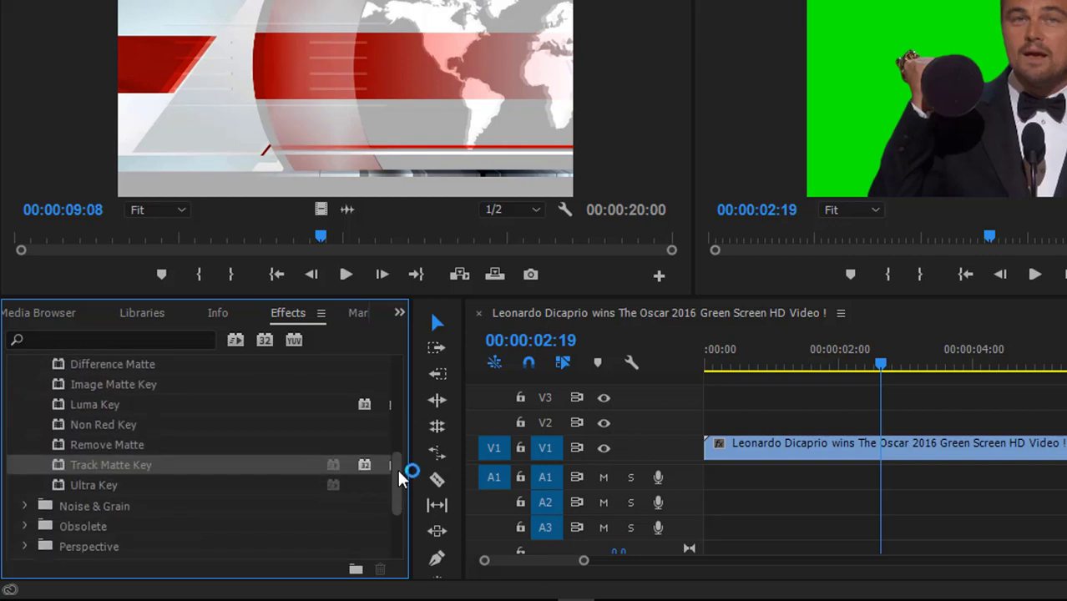
{"action": "scroll", "coordinate": [169, 399], "scroll_direction": "up", "scroll_amount": 1}
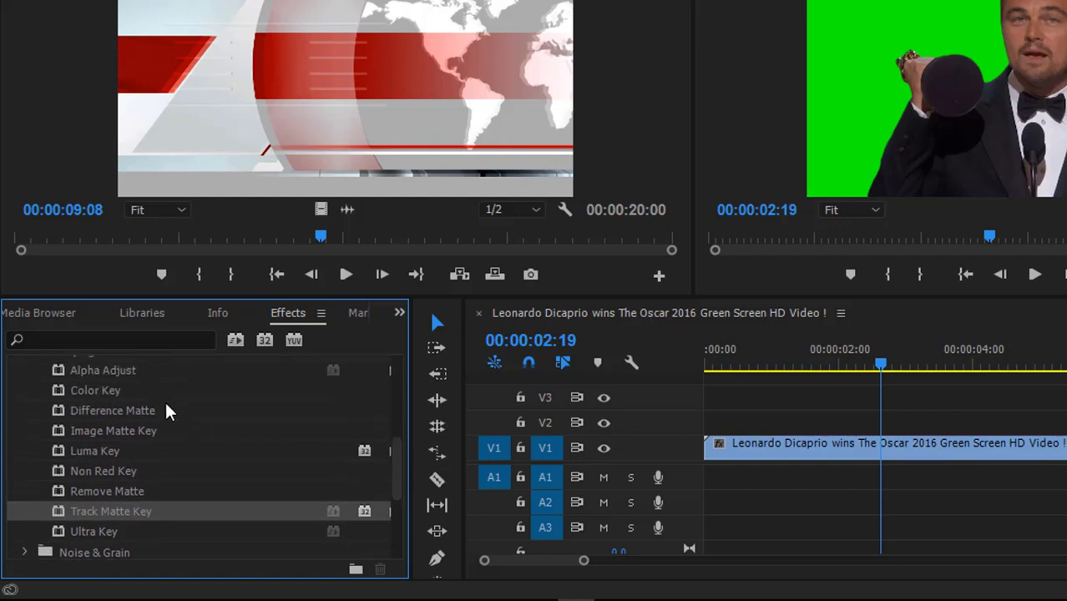
{"action": "scroll", "coordinate": [141, 389], "scroll_direction": "up", "scroll_amount": 1}
{"action": "left_click", "coordinate": [114, 390]}
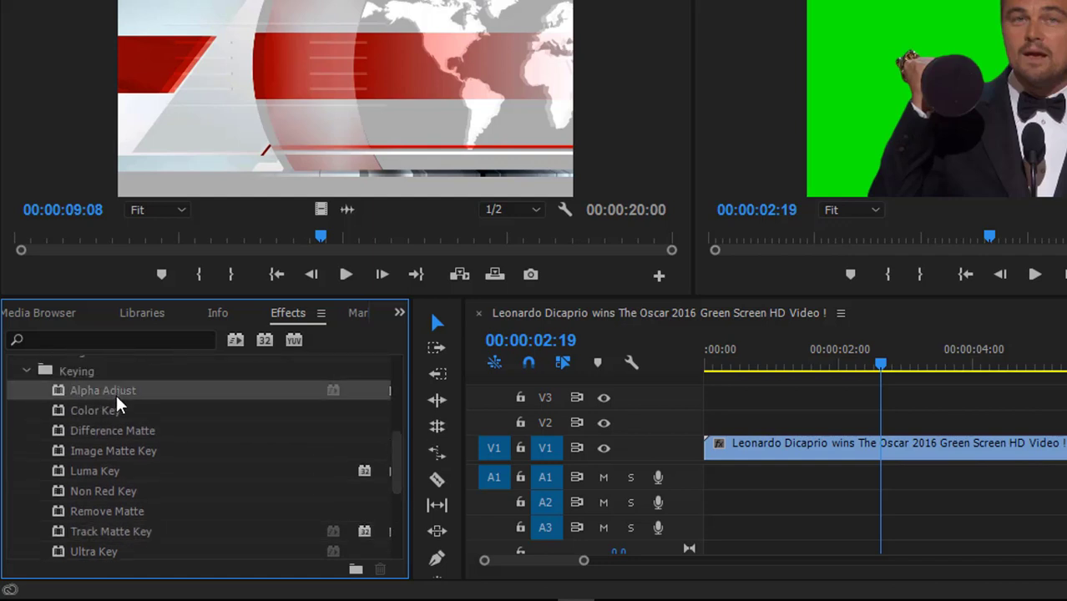
{"action": "left_click", "coordinate": [112, 409]}
{"action": "scroll", "coordinate": [118, 422], "scroll_direction": "down", "scroll_amount": 1}
{"action": "scroll", "coordinate": [124, 438], "scroll_direction": "down", "scroll_amount": 1}
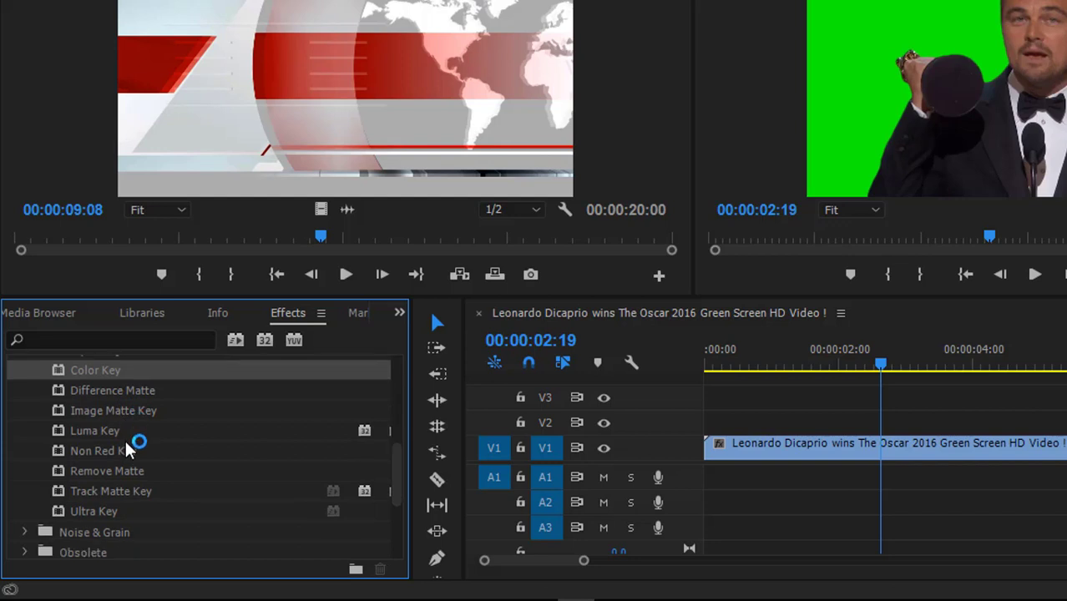
{"action": "scroll", "coordinate": [122, 450], "scroll_direction": "down", "scroll_amount": 1}
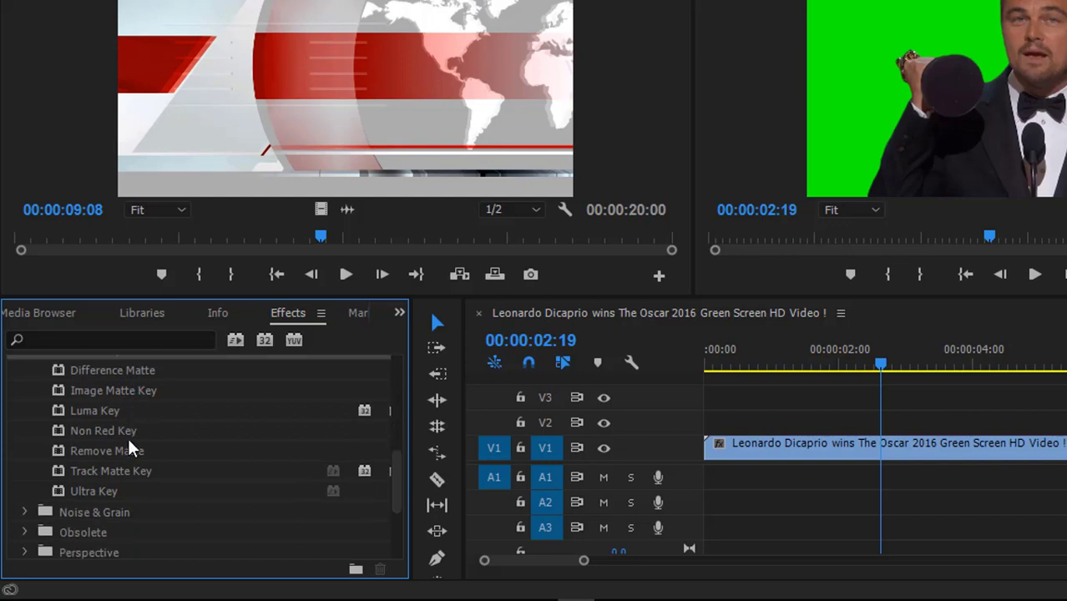
{"action": "scroll", "coordinate": [146, 450], "scroll_direction": "up", "scroll_amount": 1}
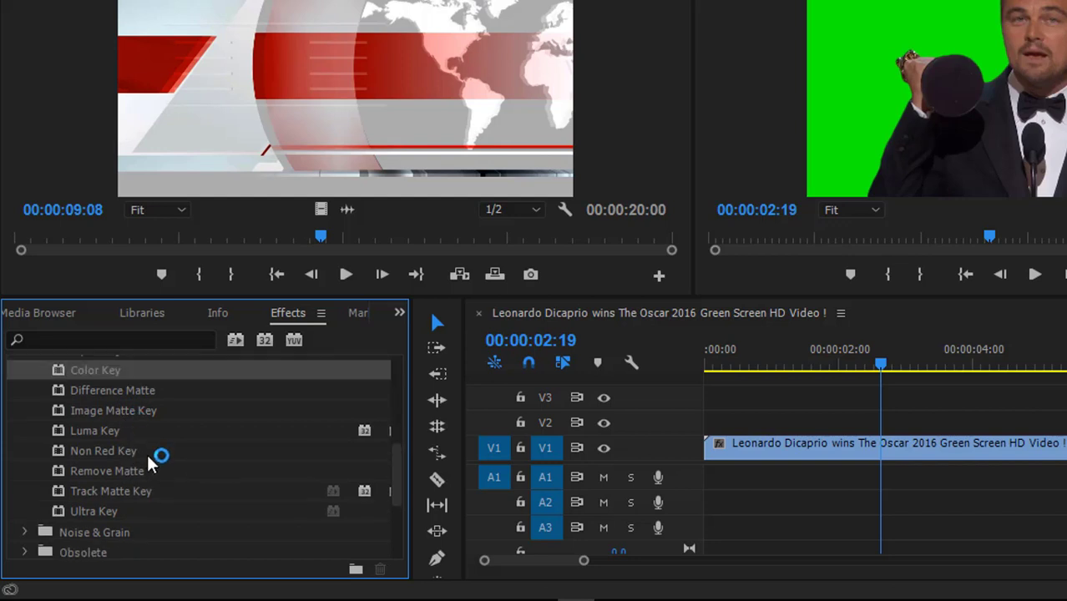
{"action": "left_click", "coordinate": [104, 511]}
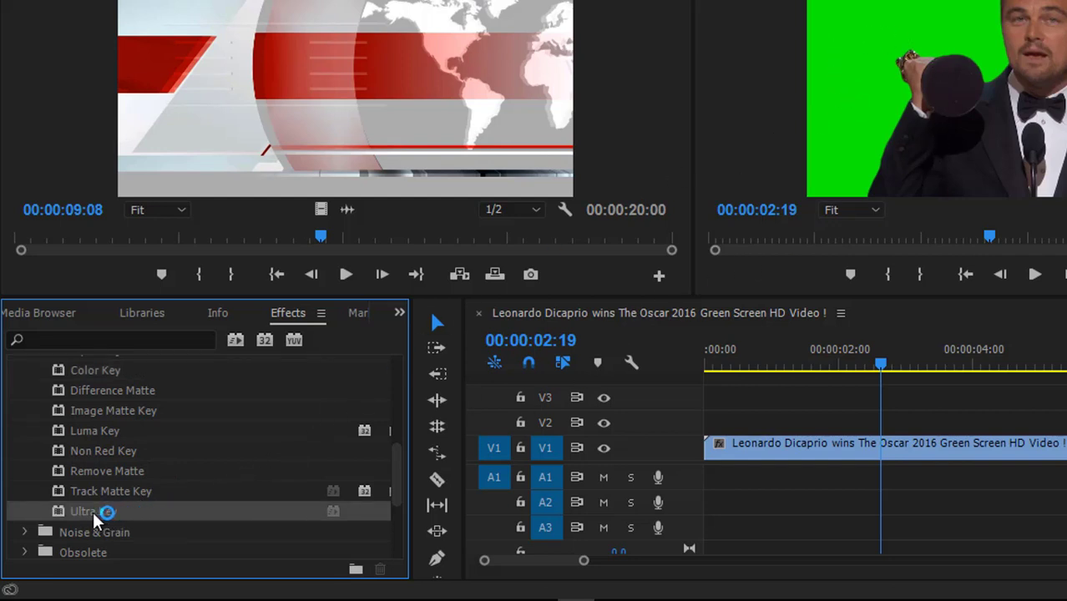
- Apply Ultra Key to the green-screen clip, deleting the accidental second Ultra Key in Effect Controls
{"action": "left_click_drag", "start_coordinate": [92, 516], "coordinate": [575, 446]}
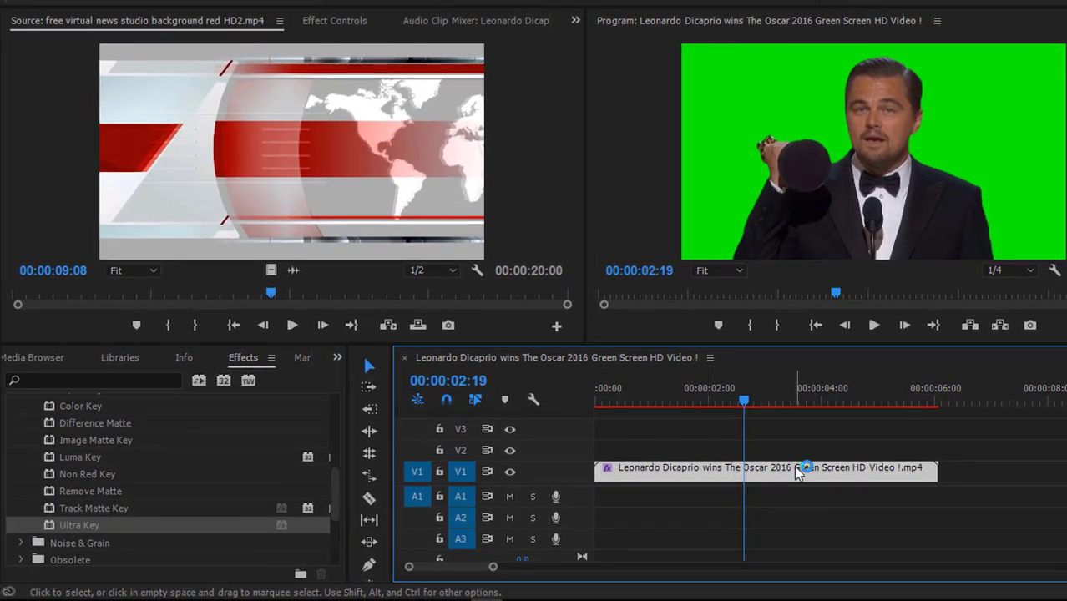
{"action": "left_click", "coordinate": [335, 21]}
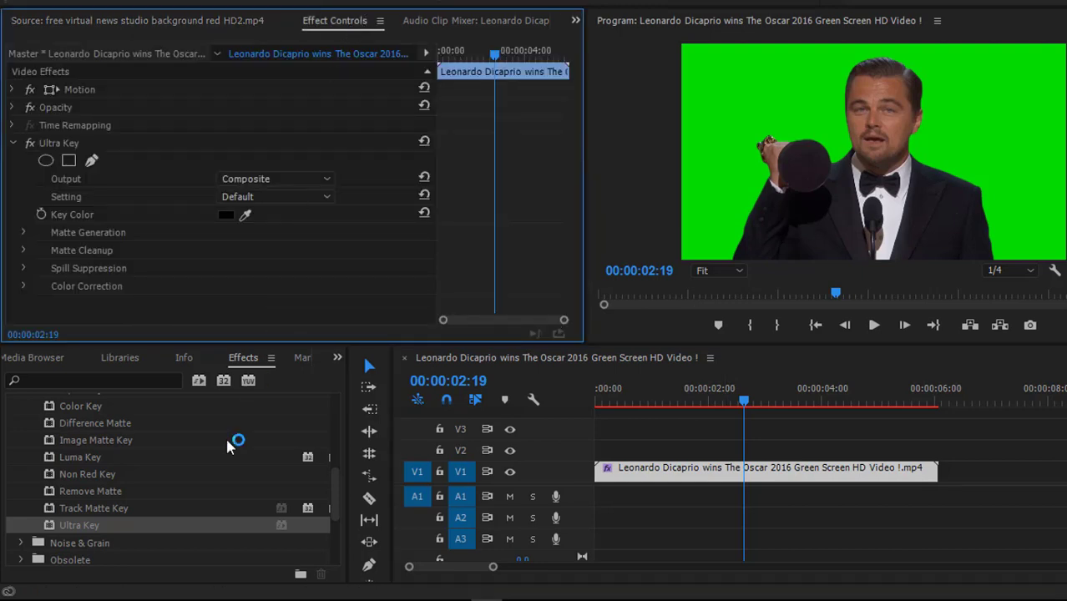
{"action": "left_click", "coordinate": [125, 527]}
{"action": "left_click_drag", "start_coordinate": [129, 507], "coordinate": [125, 252]}
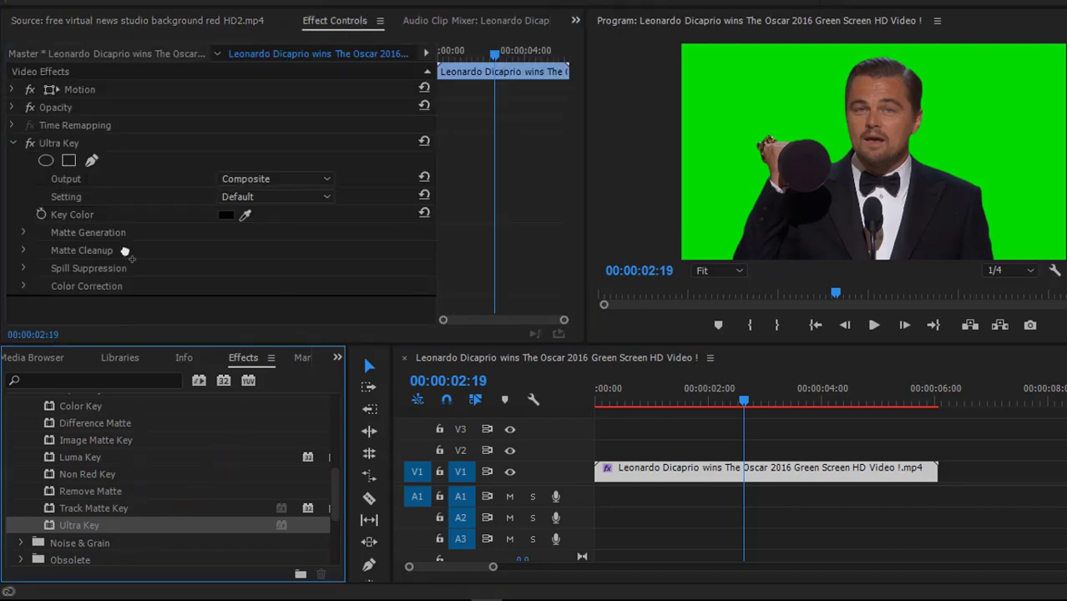
{"action": "left_click_drag", "start_coordinate": [122, 288], "coordinate": [123, 290]}
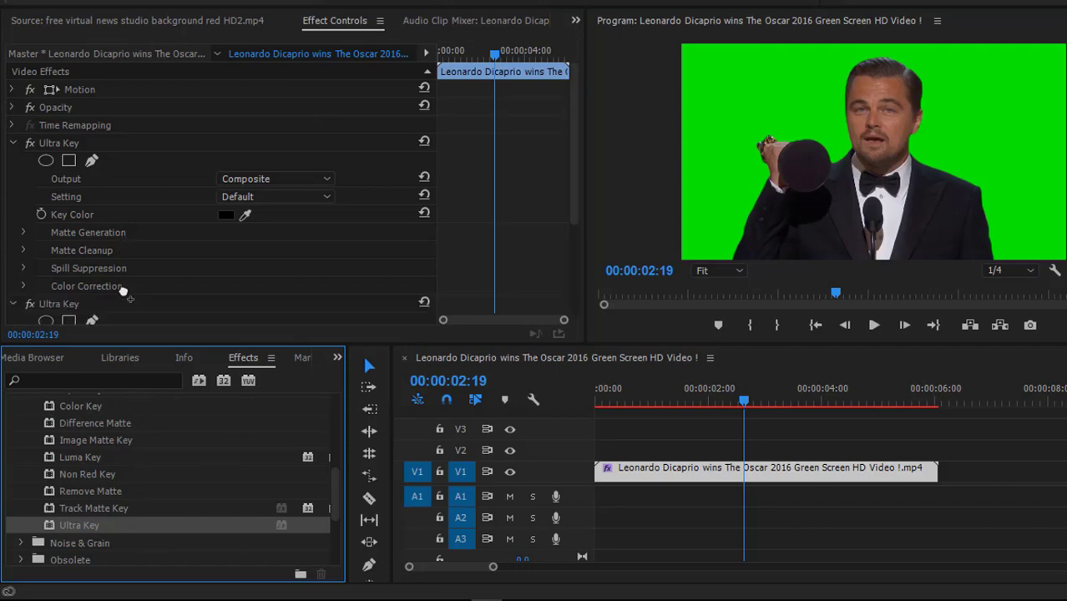
{"action": "scroll", "coordinate": [161, 305], "scroll_direction": "down", "scroll_amount": 3}
{"action": "scroll", "coordinate": [171, 281], "scroll_direction": "up", "scroll_amount": 3}
{"action": "scroll", "coordinate": [180, 246], "scroll_direction": "down", "scroll_amount": 3}
{"action": "left_click", "coordinate": [65, 254]}
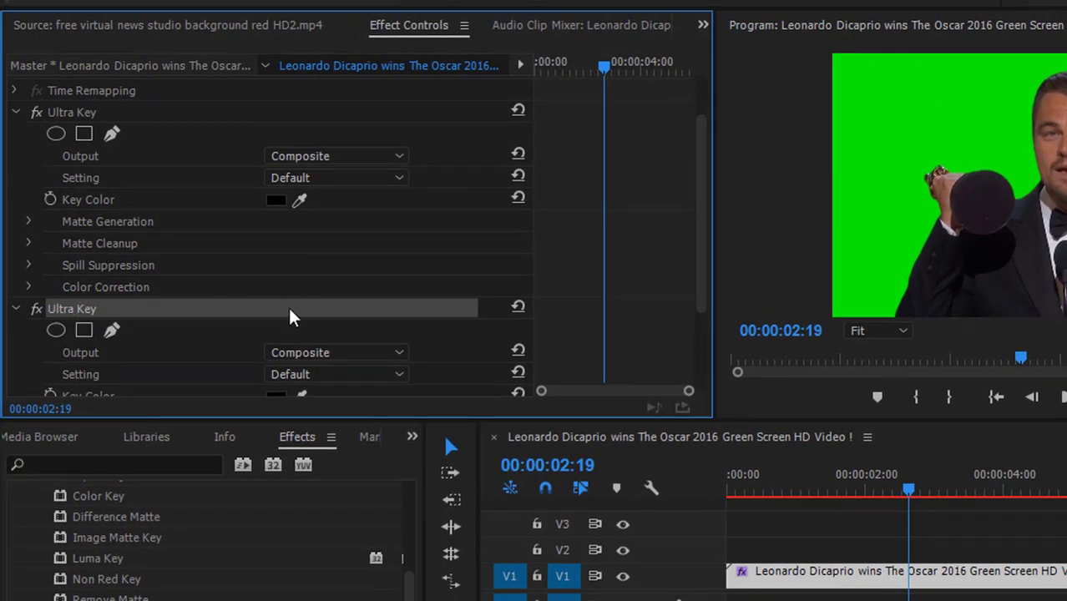
{"action": "key", "text": "Delete"}
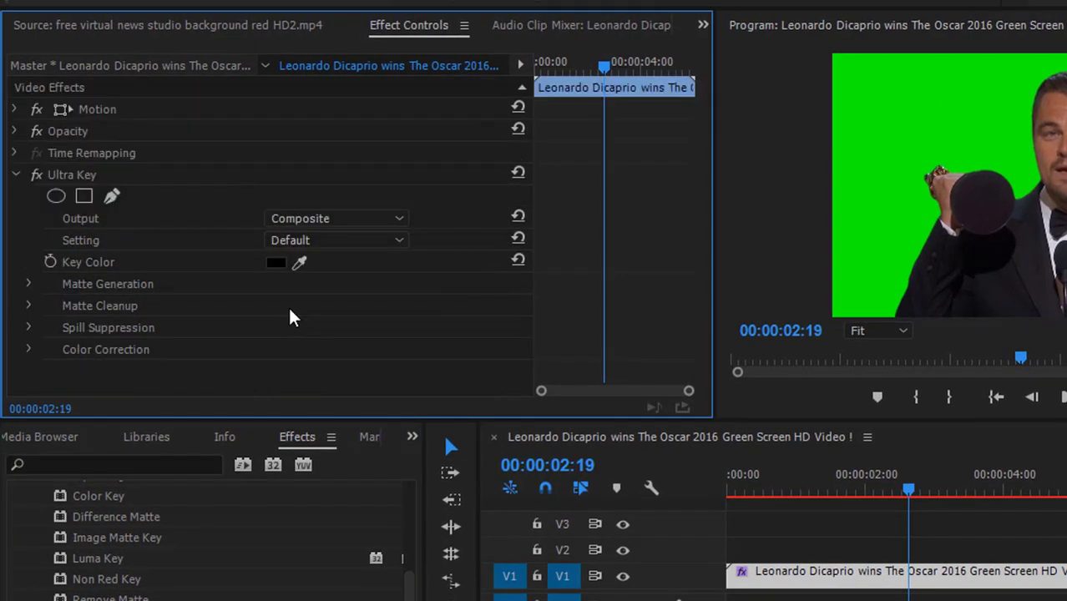
- Cue the sequence to 02:22 and expand Ultra Key to show Output, Setting and Key Color
{"action": "left_click", "coordinate": [902, 491]}
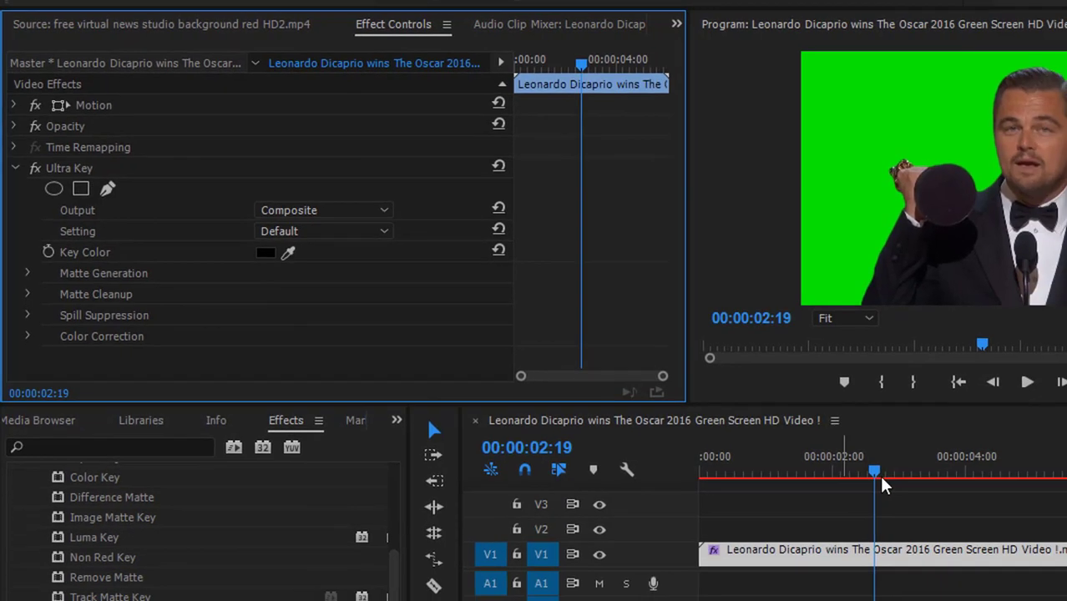
{"action": "key", "text": "space"}
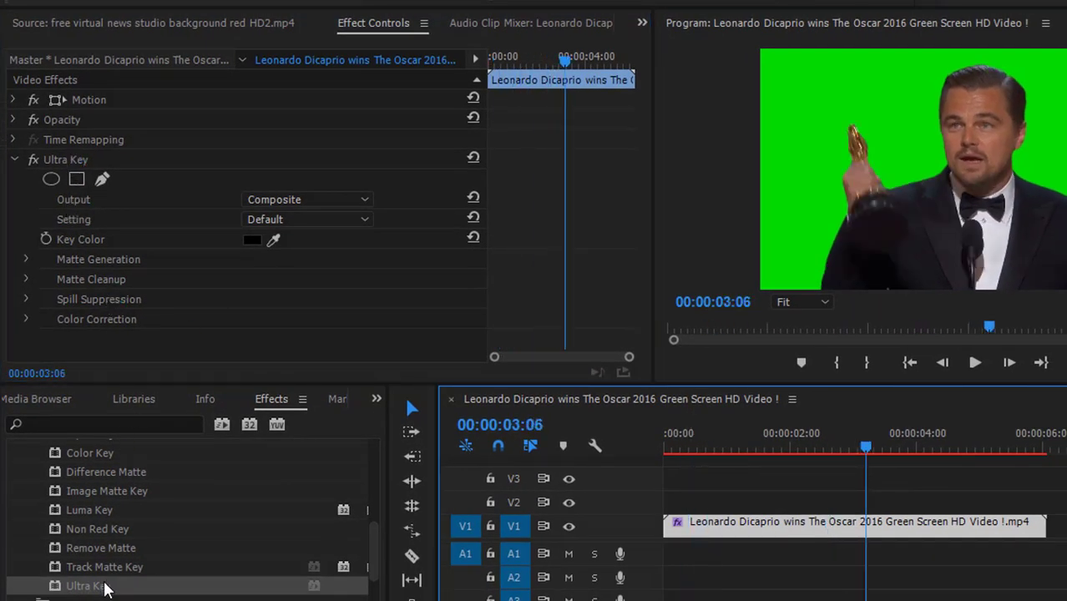
{"action": "left_click_drag", "start_coordinate": [844, 451], "coordinate": [841, 491]}
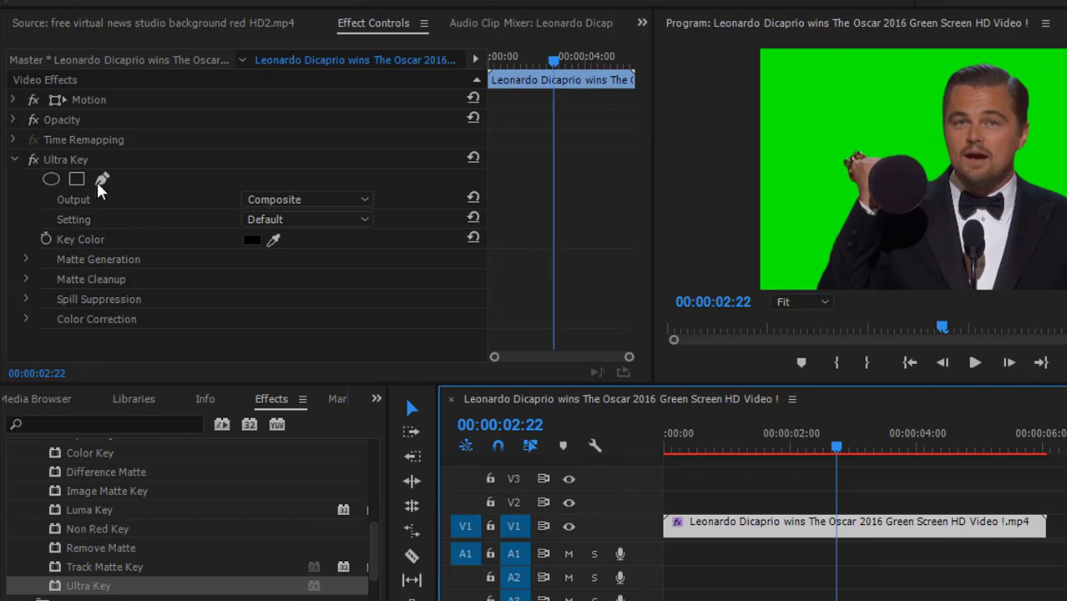
{"action": "left_click", "coordinate": [58, 164]}
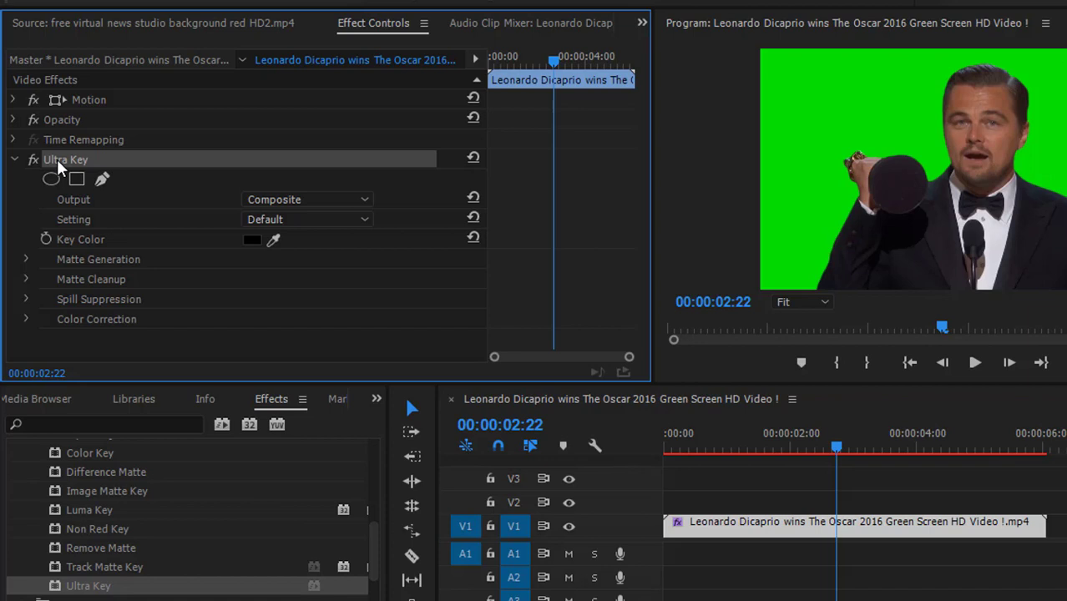
{"action": "left_click", "coordinate": [14, 161]}
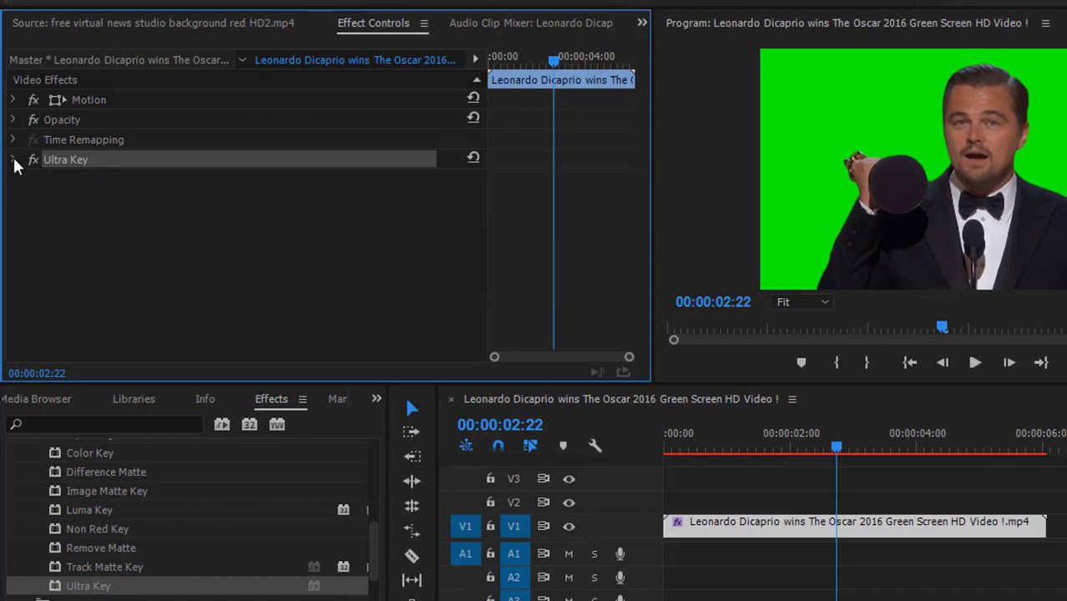
{"action": "left_click", "coordinate": [13, 161]}
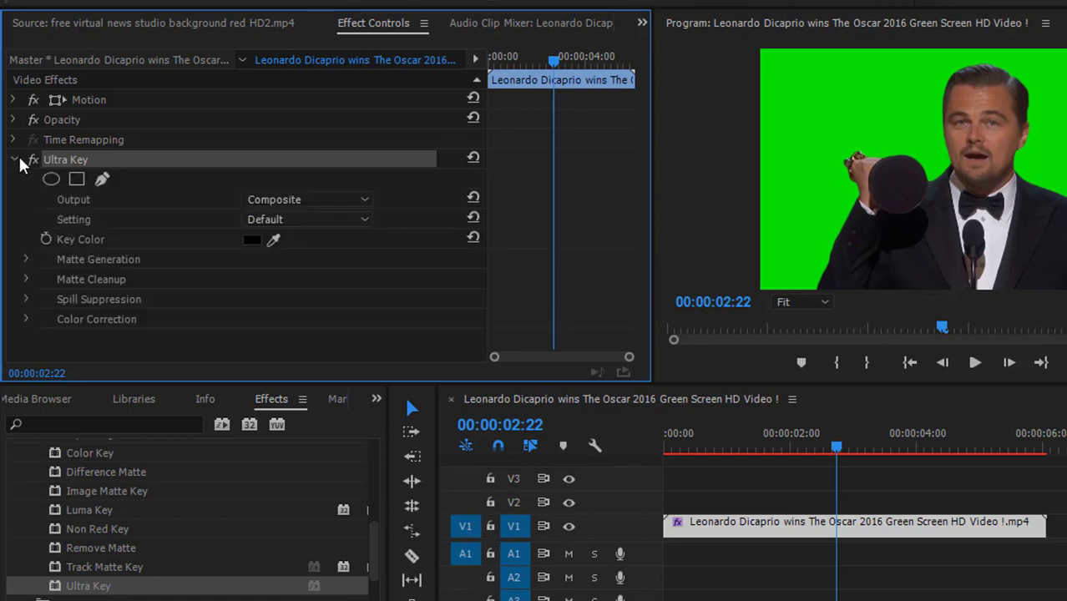
{"action": "left_click", "coordinate": [14, 159]}
{"action": "left_click", "coordinate": [14, 159]}
- Sample the green backdrop as Ultra Key's Key Color, then return to 00:00:02:13
{"action": "left_click", "coordinate": [71, 244]}
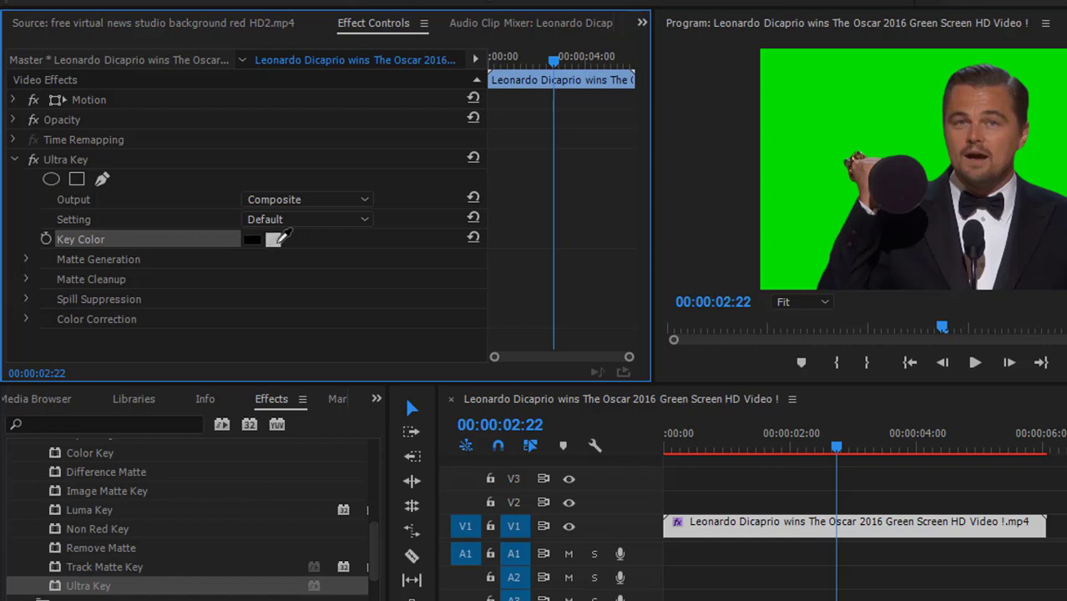
{"action": "left_click", "coordinate": [274, 239]}
{"action": "left_click", "coordinate": [278, 239]}
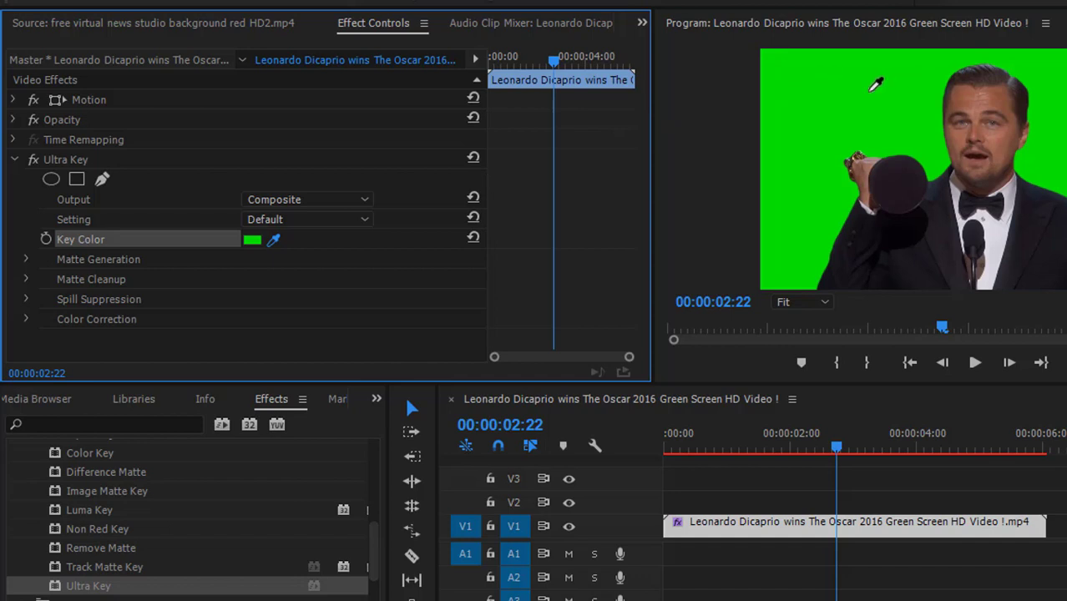
{"action": "left_click", "coordinate": [871, 89]}
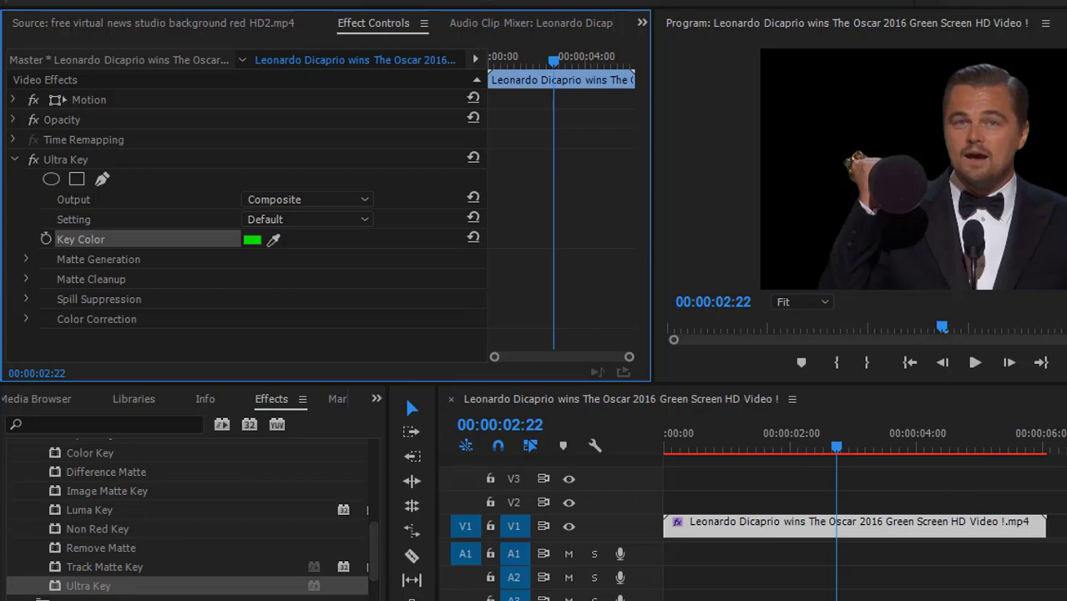
{"action": "left_click_drag", "start_coordinate": [837, 443], "coordinate": [818, 445]}
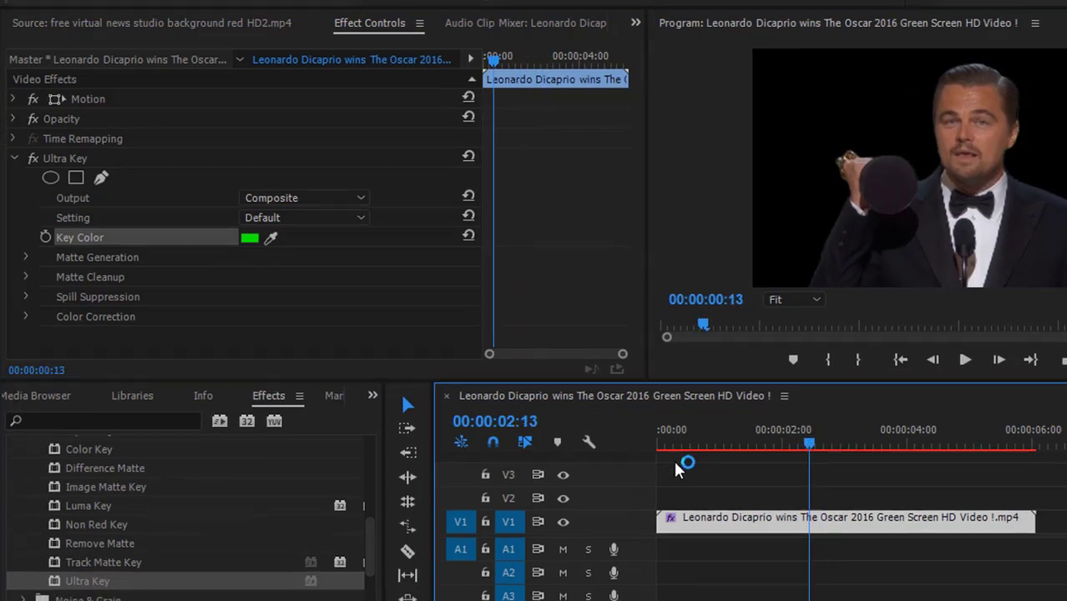
{"action": "left_click_drag", "start_coordinate": [678, 455], "coordinate": [792, 447]}
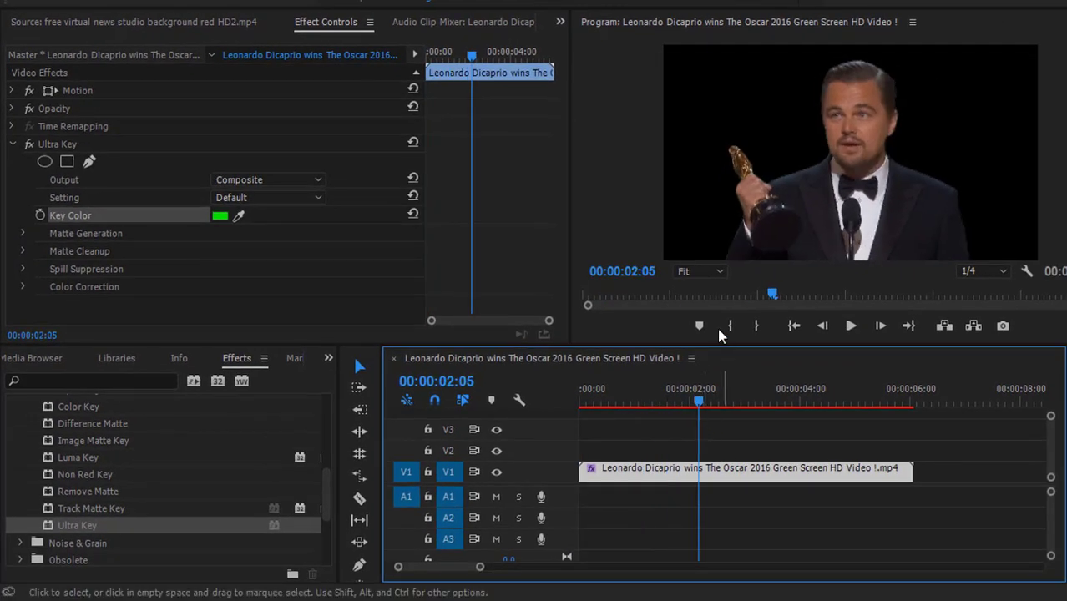
{"action": "left_click", "coordinate": [709, 269]}
{"action": "left_click", "coordinate": [728, 393]}
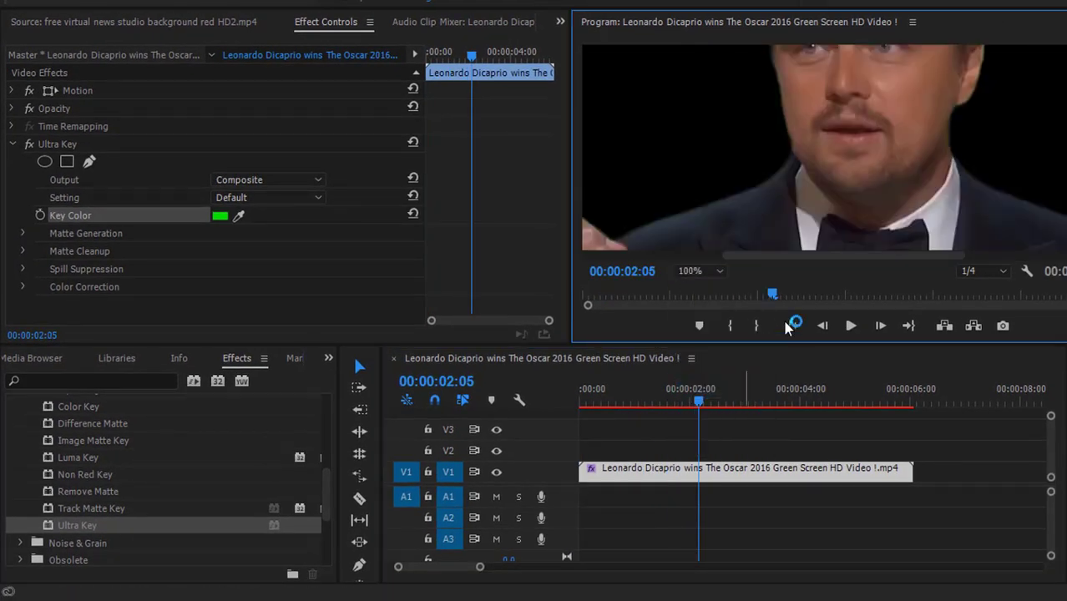
{"action": "left_click_drag", "start_coordinate": [834, 255], "coordinate": [908, 255]}
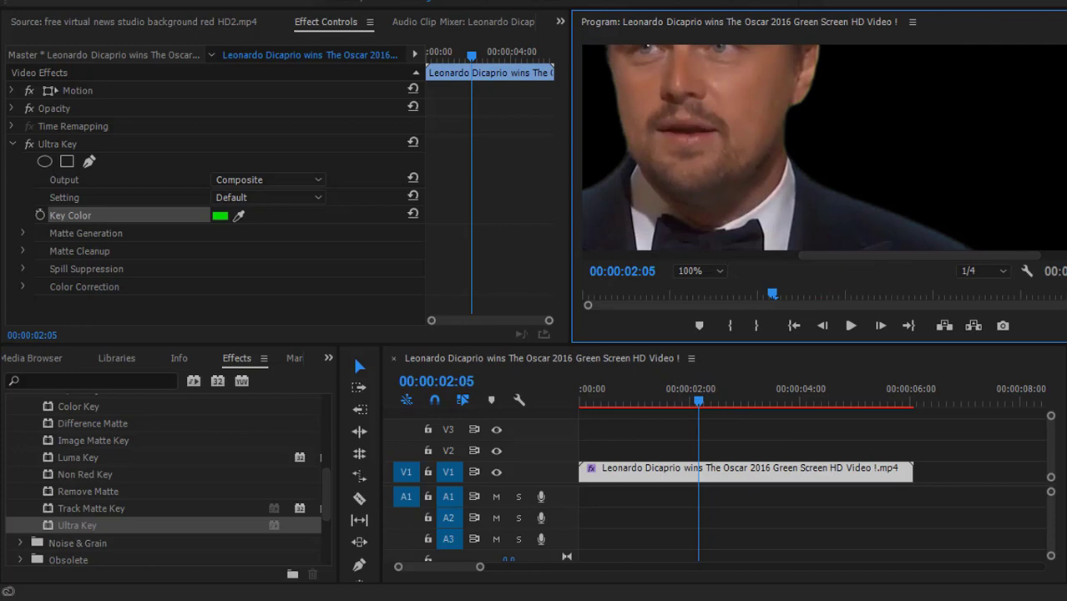
{"action": "scroll", "coordinate": [787, 148], "scroll_direction": "down", "scroll_amount": 4}
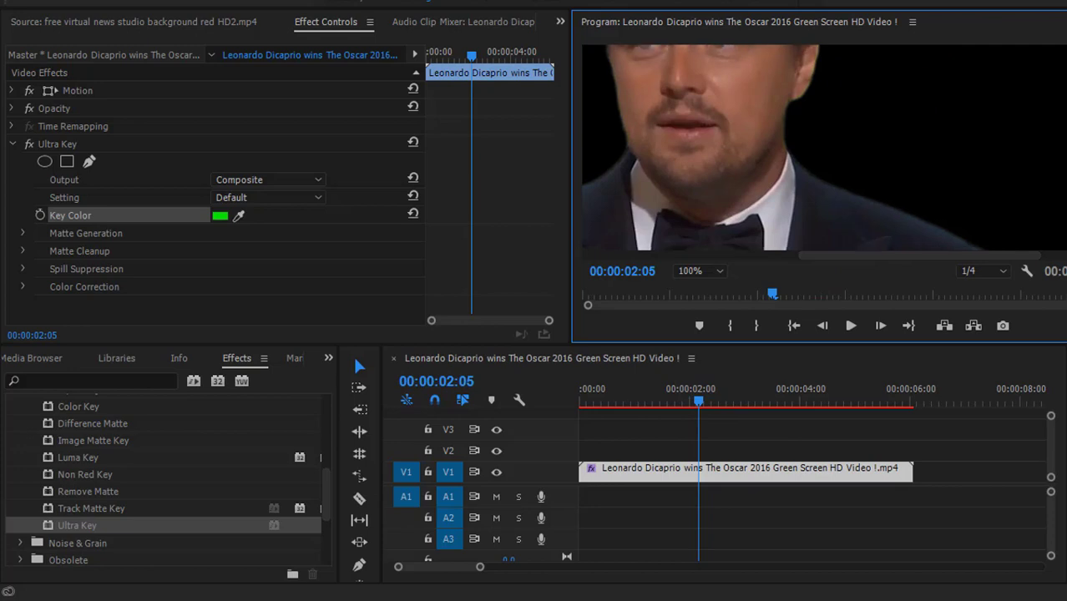
{"action": "left_click", "coordinate": [691, 274]}
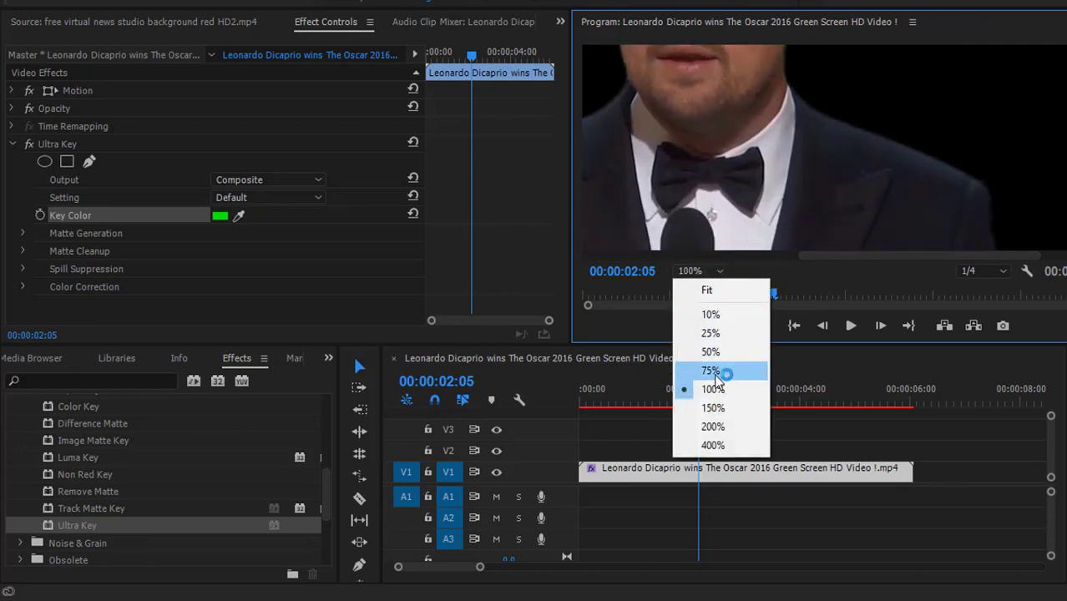
{"action": "left_click", "coordinate": [722, 445]}
{"action": "left_click", "coordinate": [703, 269]}
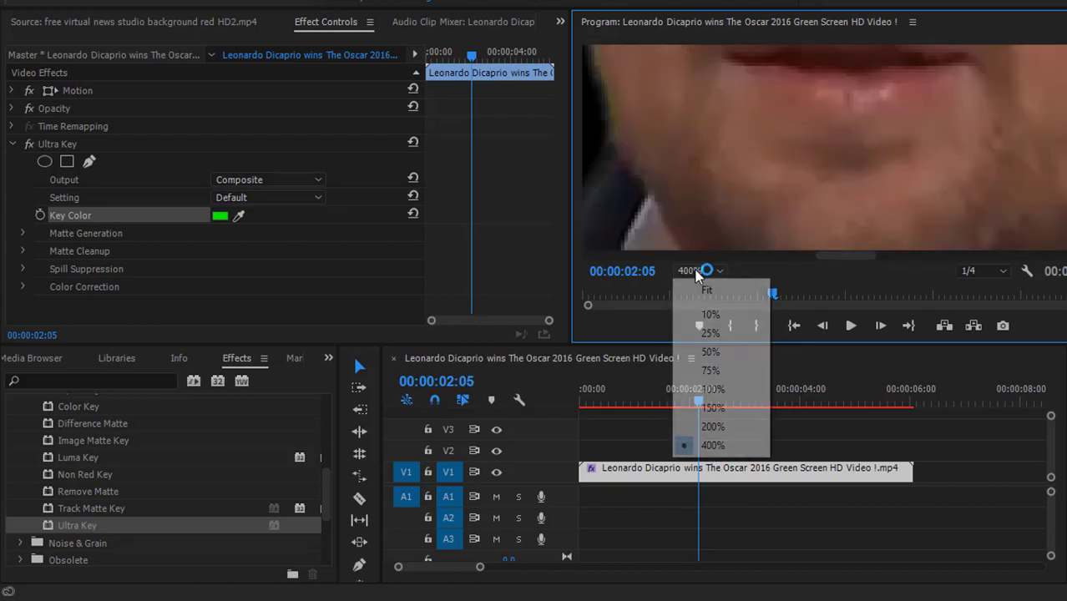
{"action": "left_click", "coordinate": [862, 142]}
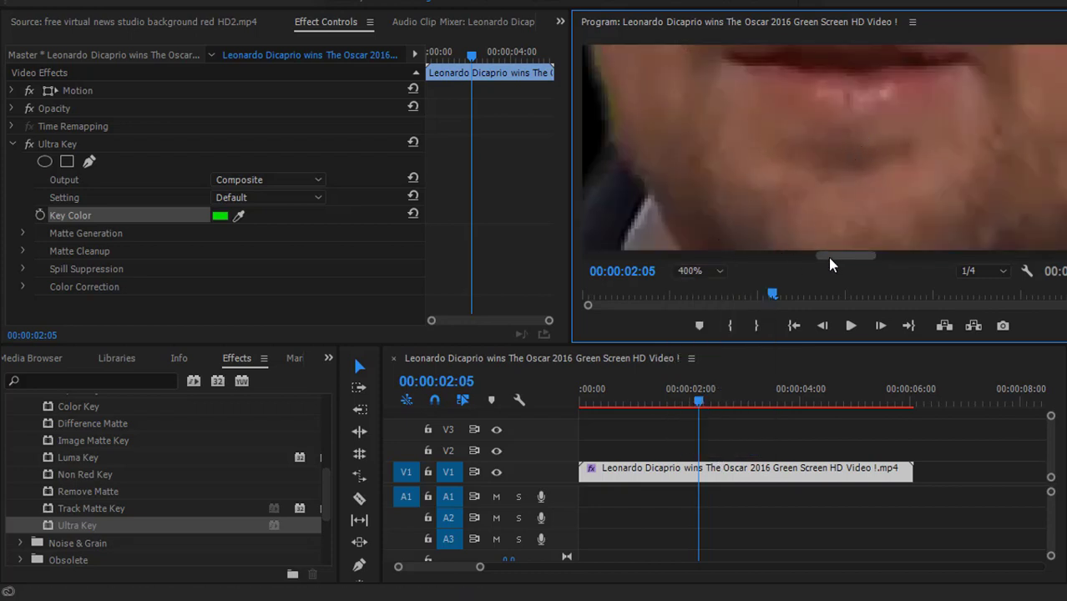
{"action": "mouse_move", "coordinate": [832, 257]}
{"action": "left_mouse_down"}
{"action": "mouse_move", "coordinate": [783, 262]}
{"action": "mouse_move", "coordinate": [801, 260]}
{"action": "left_mouse_up"}
{"action": "left_click", "coordinate": [719, 273]}
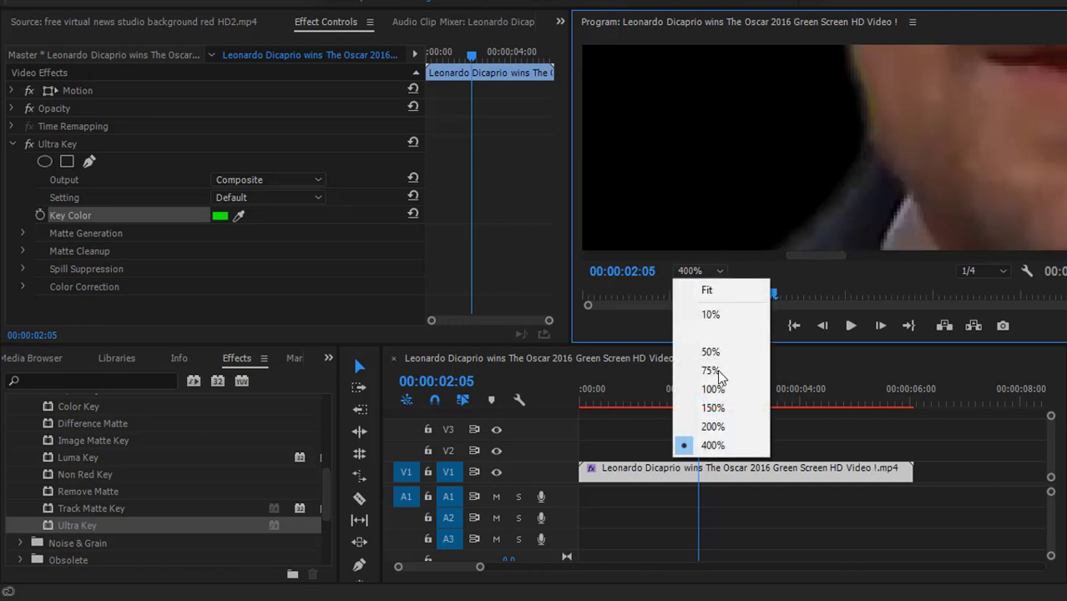
{"action": "left_click", "coordinate": [715, 407]}
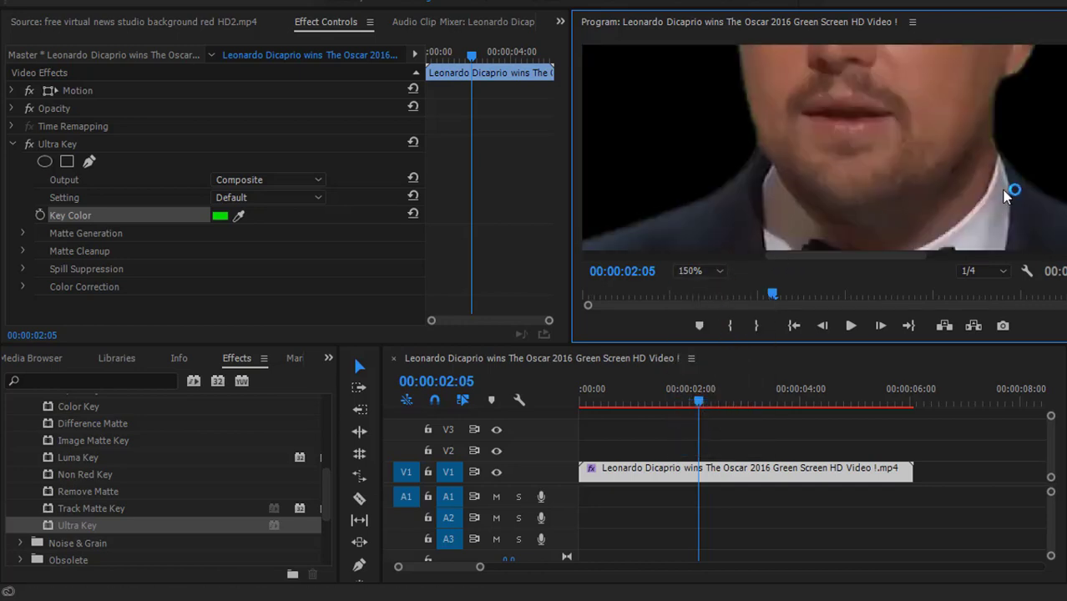
{"action": "left_click_drag", "start_coordinate": [887, 252], "coordinate": [921, 251]}
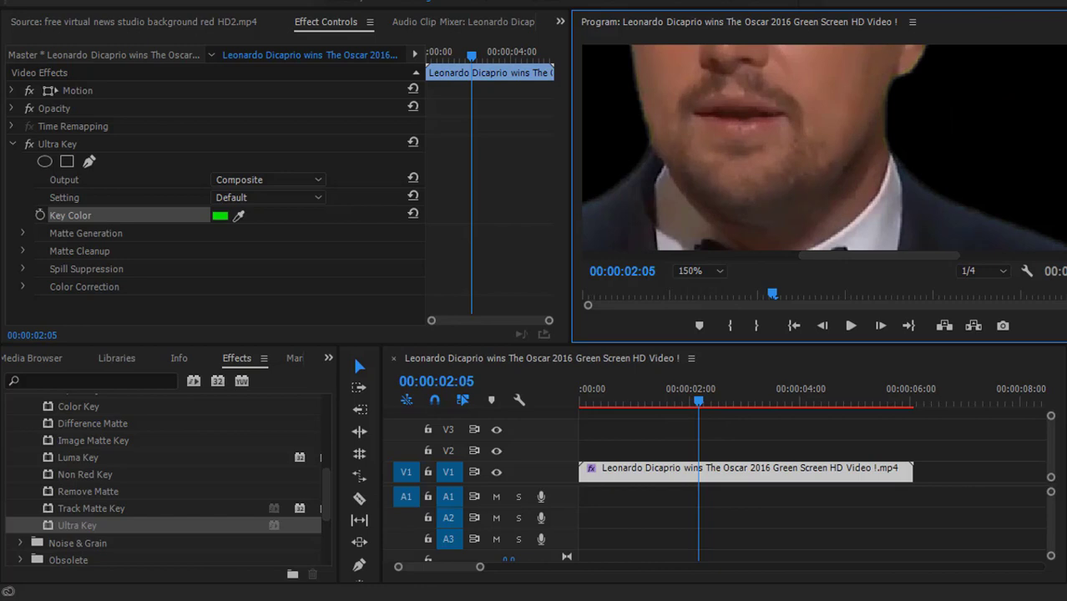
{"action": "scroll", "coordinate": [902, 250], "scroll_direction": "down", "scroll_amount": 3}
{"action": "left_click", "coordinate": [852, 326]}
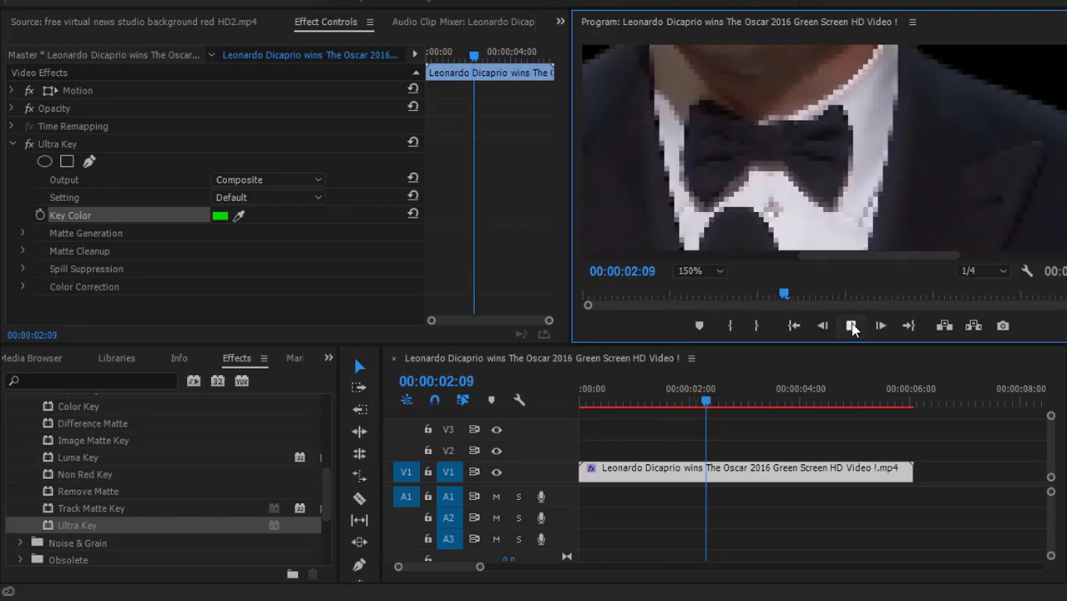
{"action": "left_click", "coordinate": [852, 325]}
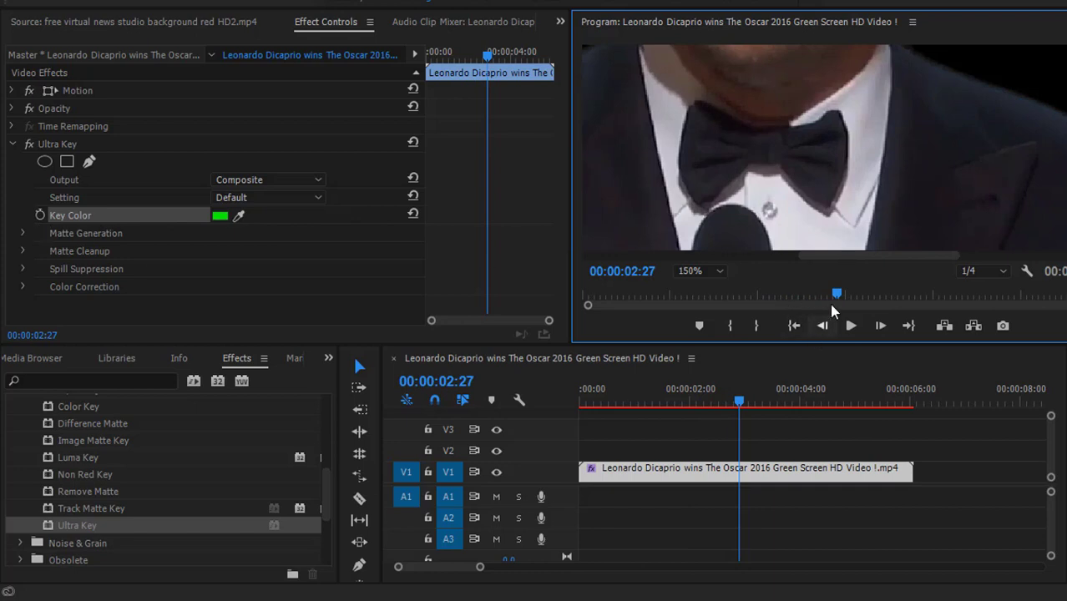
{"action": "left_click_drag", "start_coordinate": [838, 295], "coordinate": [814, 295]}
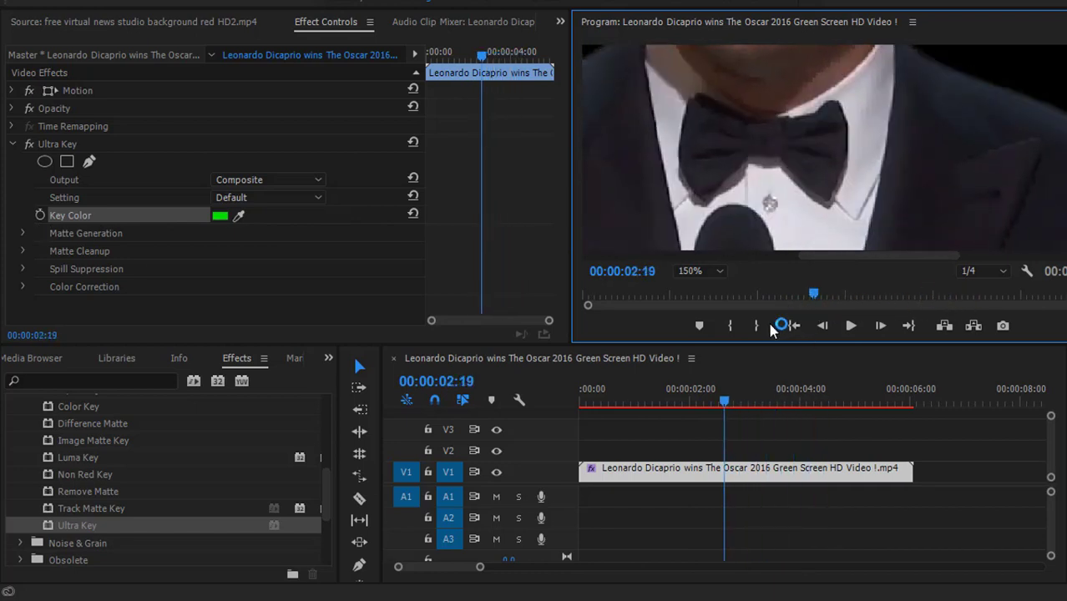
{"action": "left_click", "coordinate": [714, 272]}
{"action": "left_click", "coordinate": [728, 293]}
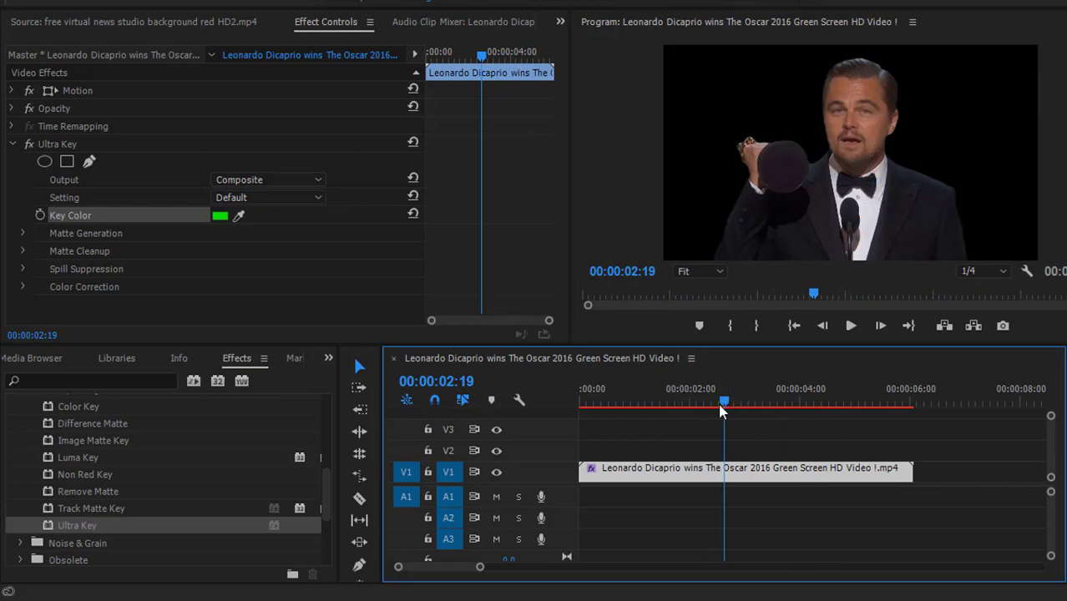
- Move the keyed speaker clip from track V1 up to track V2, leaving V1 empty
{"action": "left_click_drag", "start_coordinate": [723, 402], "coordinate": [702, 402]}
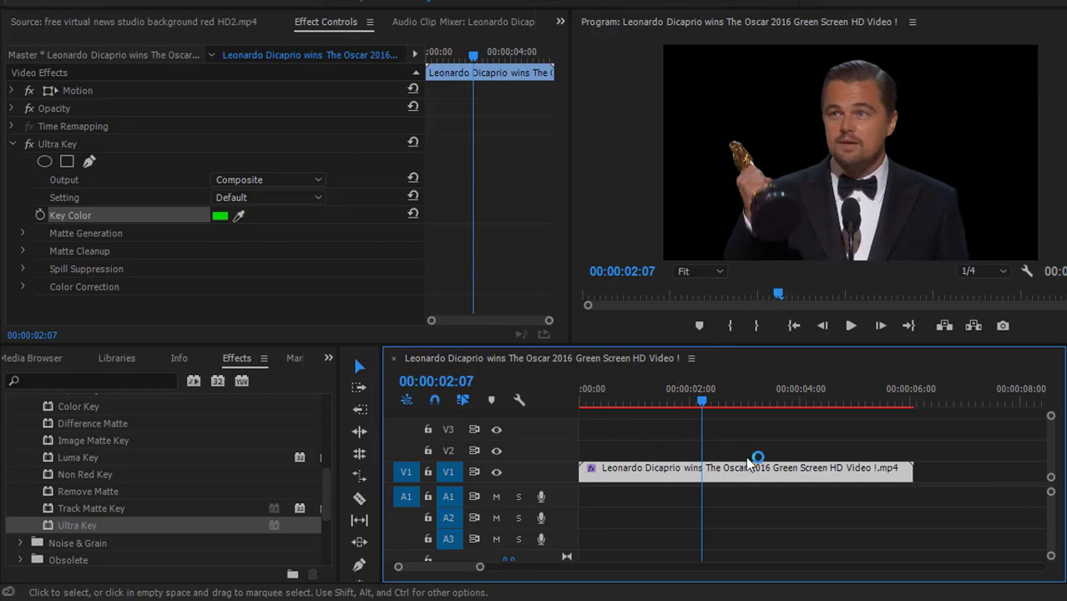
{"action": "left_click", "coordinate": [448, 472]}
{"action": "left_click_drag", "start_coordinate": [728, 475], "coordinate": [731, 461]}
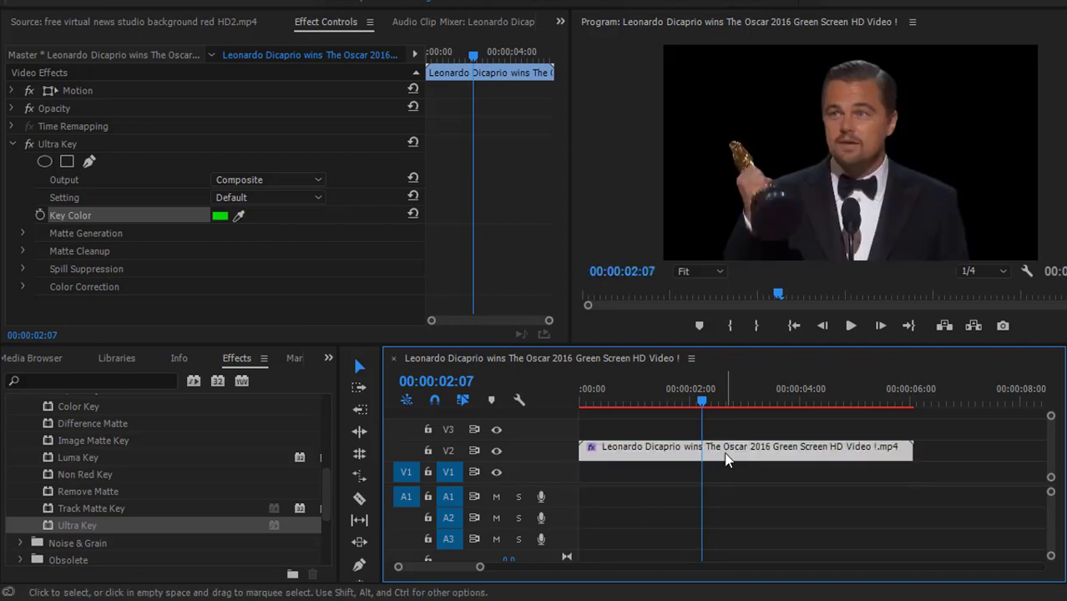
{"action": "left_click", "coordinate": [698, 402]}
{"action": "left_click", "coordinate": [634, 403]}
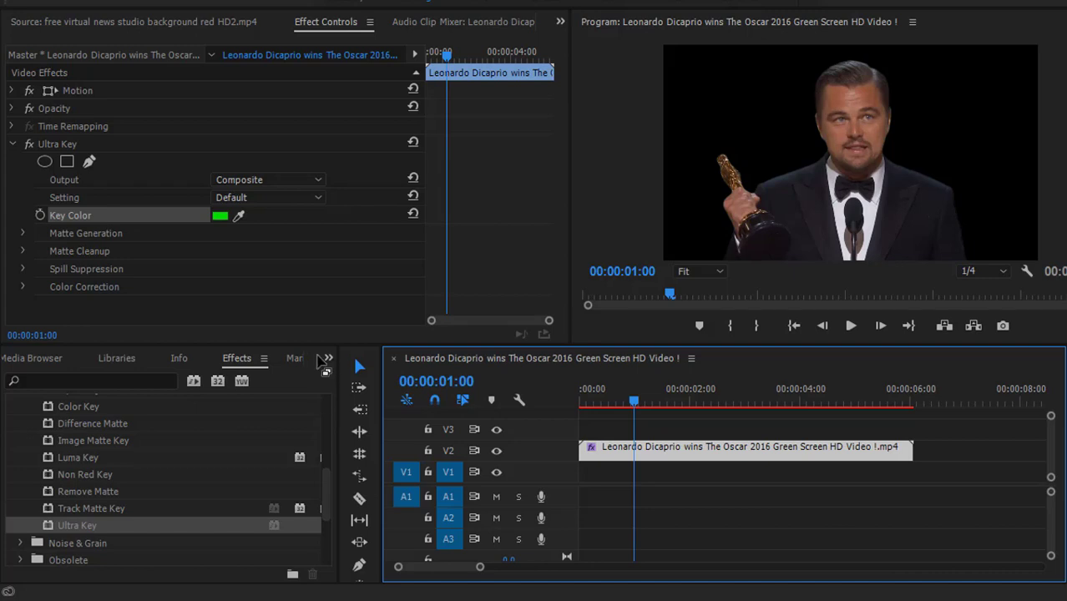
{"action": "left_click", "coordinate": [328, 359]}
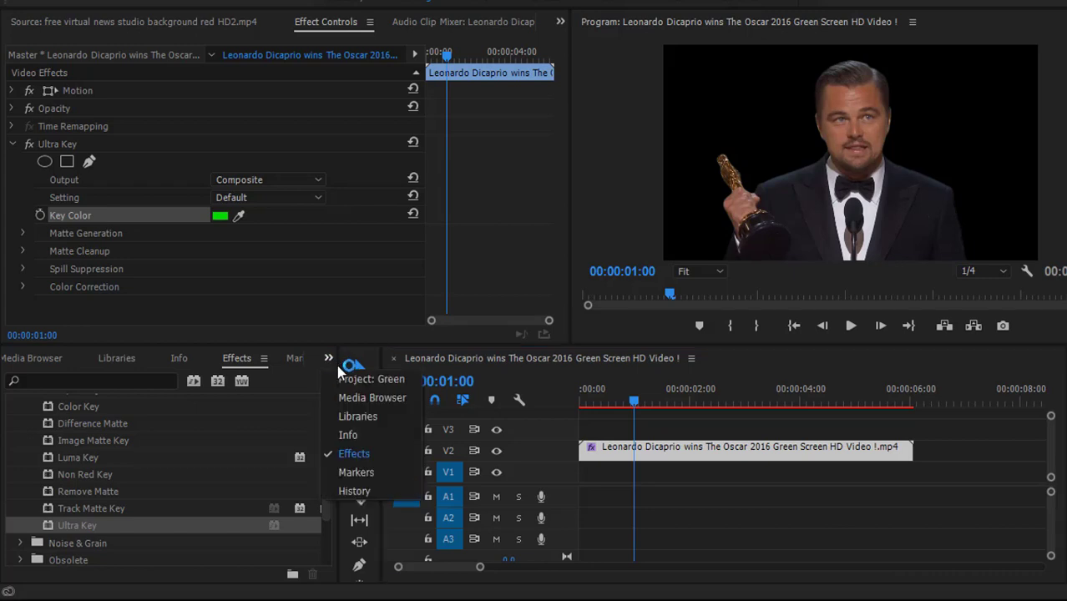
- Open the red news studio background clip from the Green project in the Source Monitor
{"action": "left_click", "coordinate": [389, 380]}
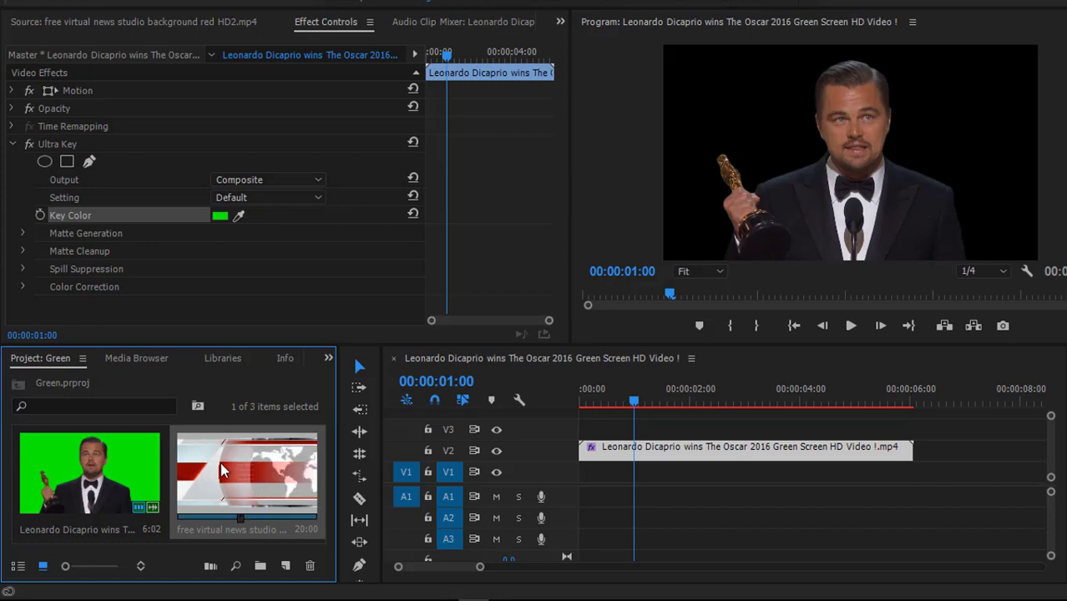
{"action": "left_click_drag", "start_coordinate": [297, 467], "coordinate": [258, 474]}
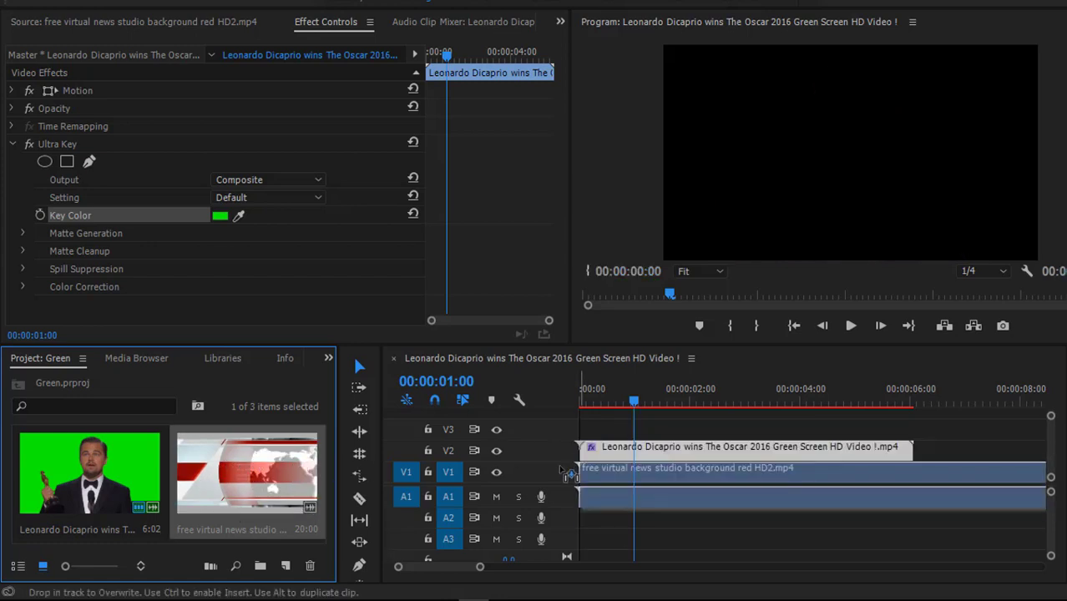
{"action": "double_click", "coordinate": [259, 474]}
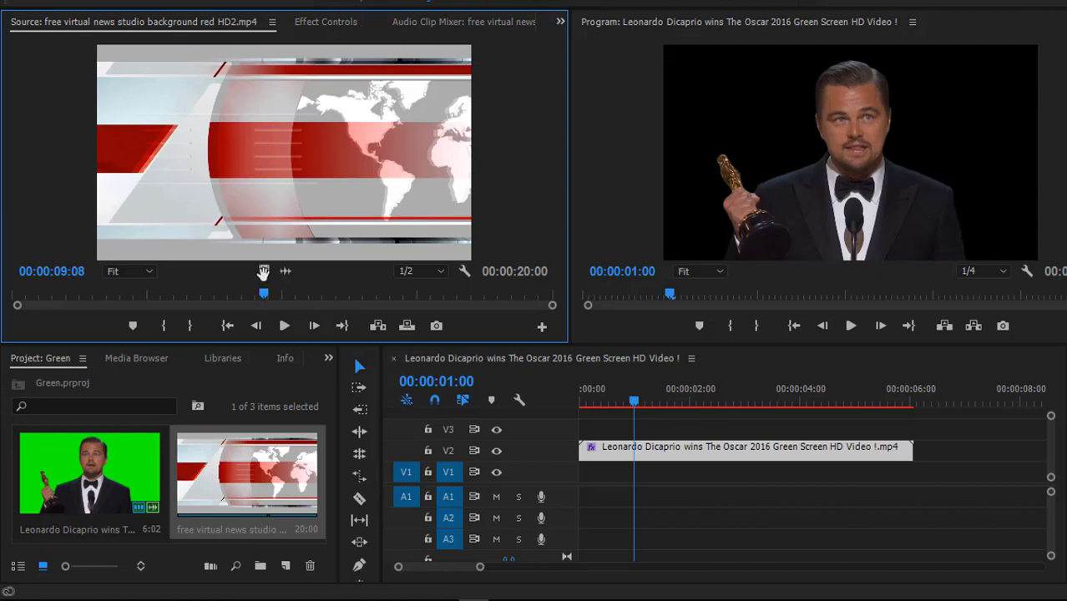
- Drop the red news studio background onto V1 beneath the speaker and scrub to check the composite
{"action": "left_click_drag", "start_coordinate": [480, 402], "coordinate": [584, 483]}
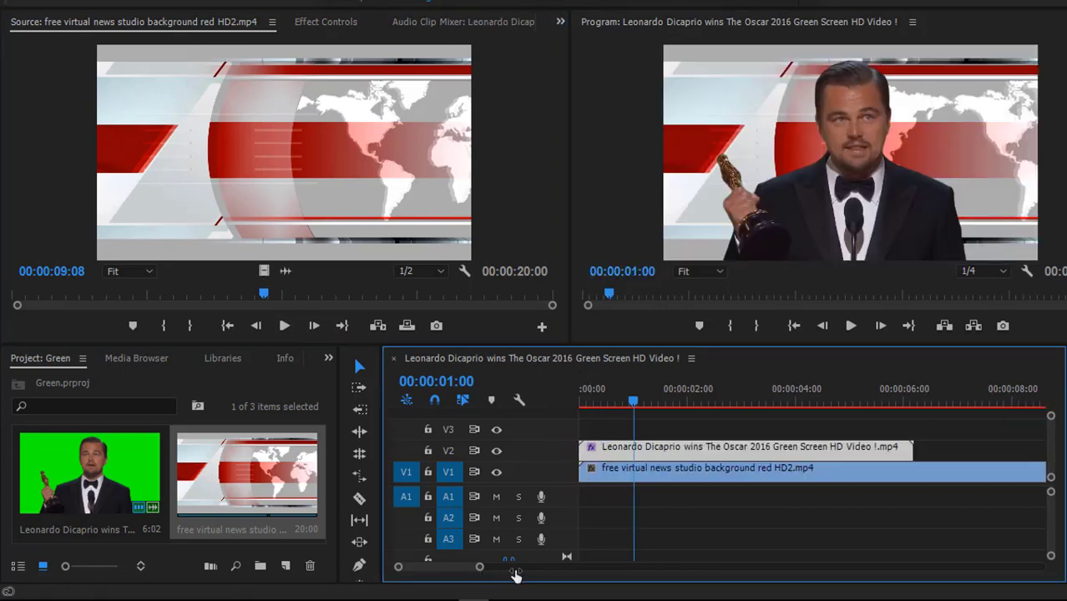
{"action": "mouse_move", "coordinate": [481, 567]}
{"action": "left_mouse_down"}
{"action": "mouse_move", "coordinate": [624, 570]}
{"action": "mouse_move", "coordinate": [572, 573]}
{"action": "left_mouse_up"}
{"action": "left_click_drag", "start_coordinate": [615, 401], "coordinate": [657, 406]}
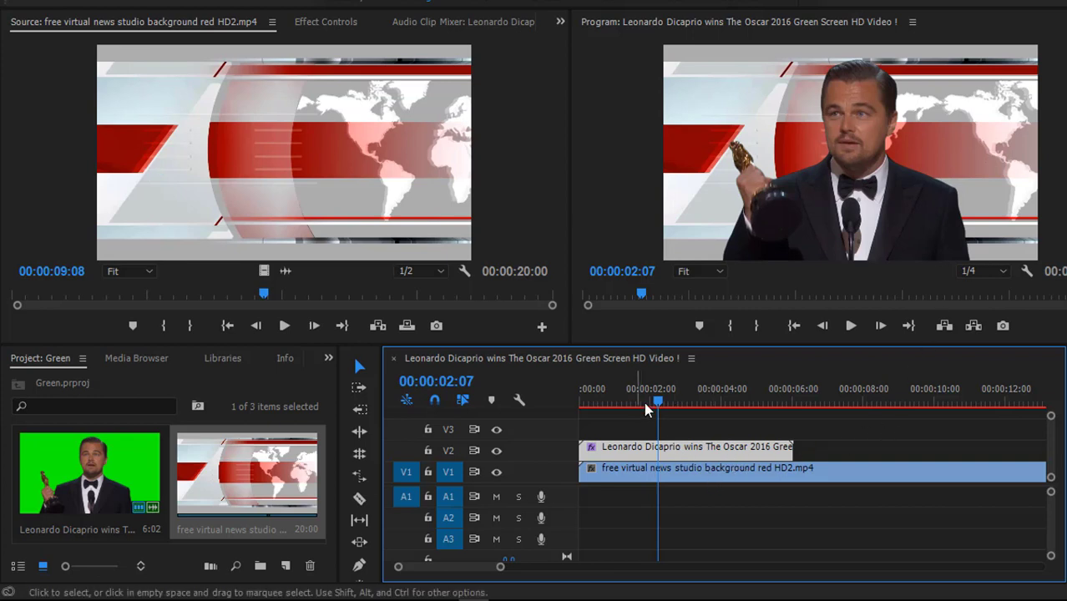
{"action": "left_click_drag", "start_coordinate": [658, 402], "coordinate": [664, 402]}
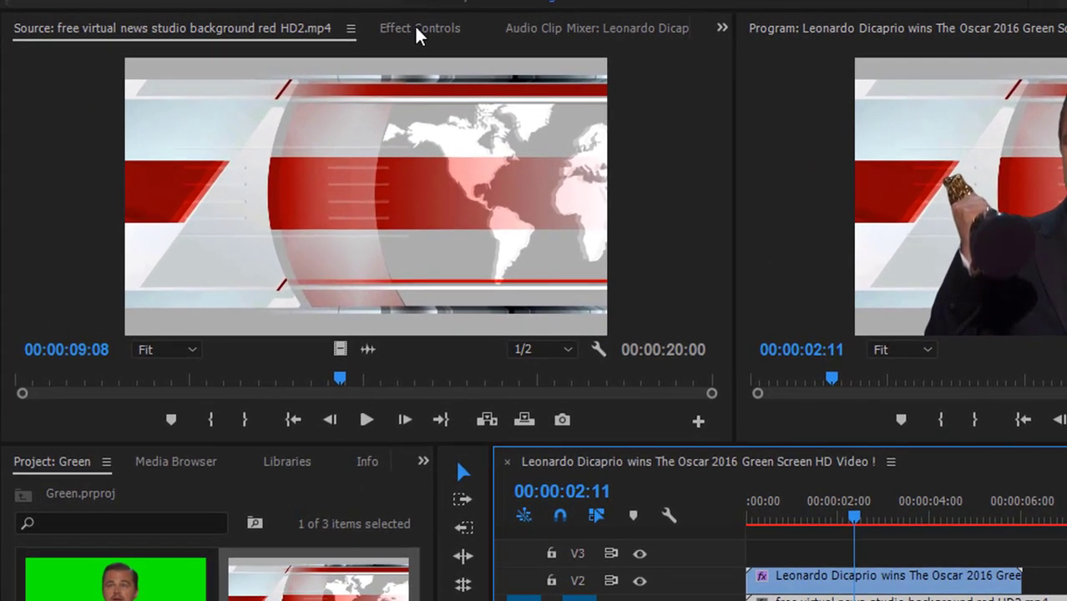
- Expand the background clip's Motion properties in Effect Controls and set its Scale to 100
{"action": "left_click", "coordinate": [327, 25]}
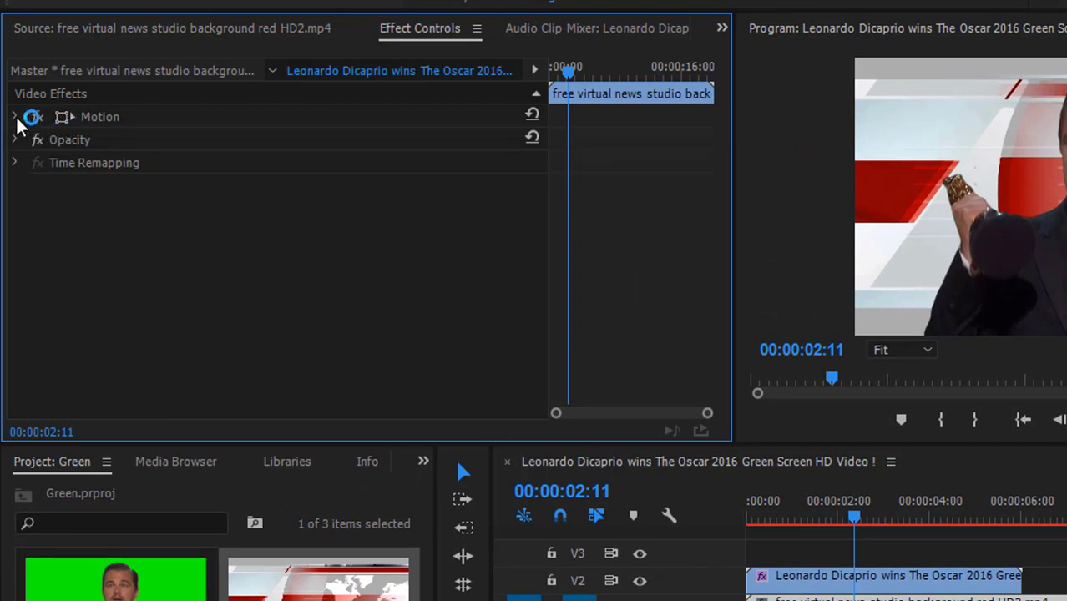
{"action": "left_click", "coordinate": [16, 118]}
{"action": "left_click_drag", "start_coordinate": [286, 162], "coordinate": [286, 163]}
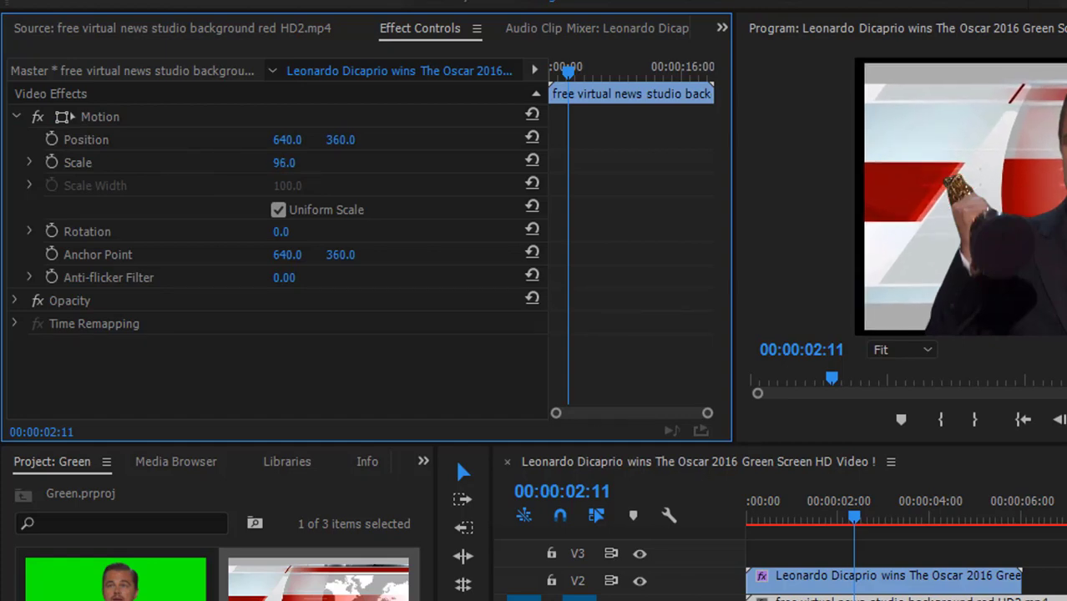
{"action": "left_click", "coordinate": [287, 163]}
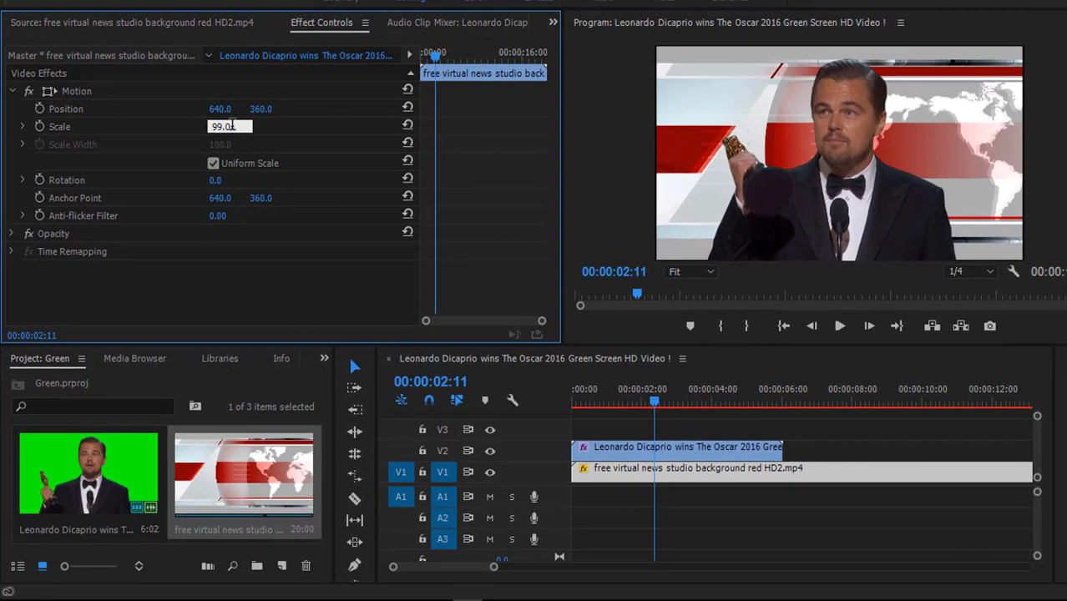
{"action": "double_click", "coordinate": [221, 129]}
{"action": "type", "text": "100"}
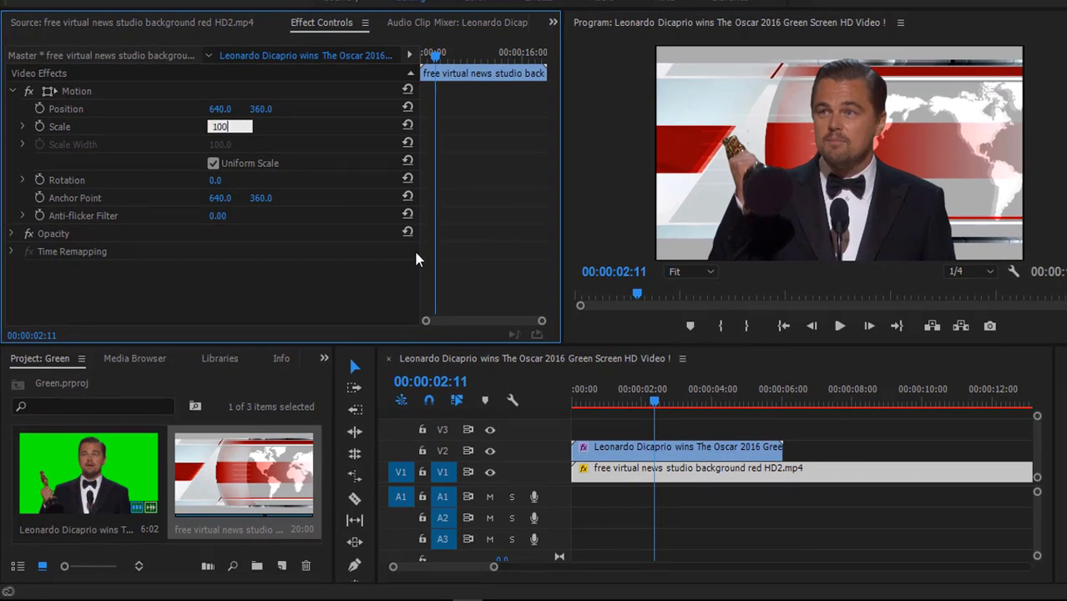
{"action": "key", "text": "Return"}
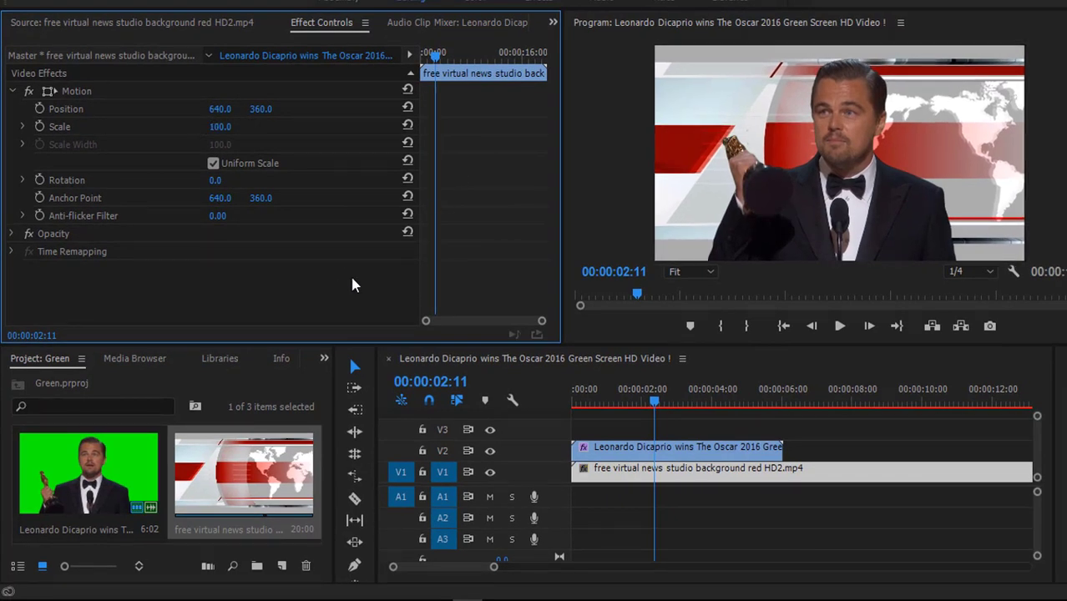
{"action": "left_click_drag", "start_coordinate": [659, 400], "coordinate": [573, 401]}
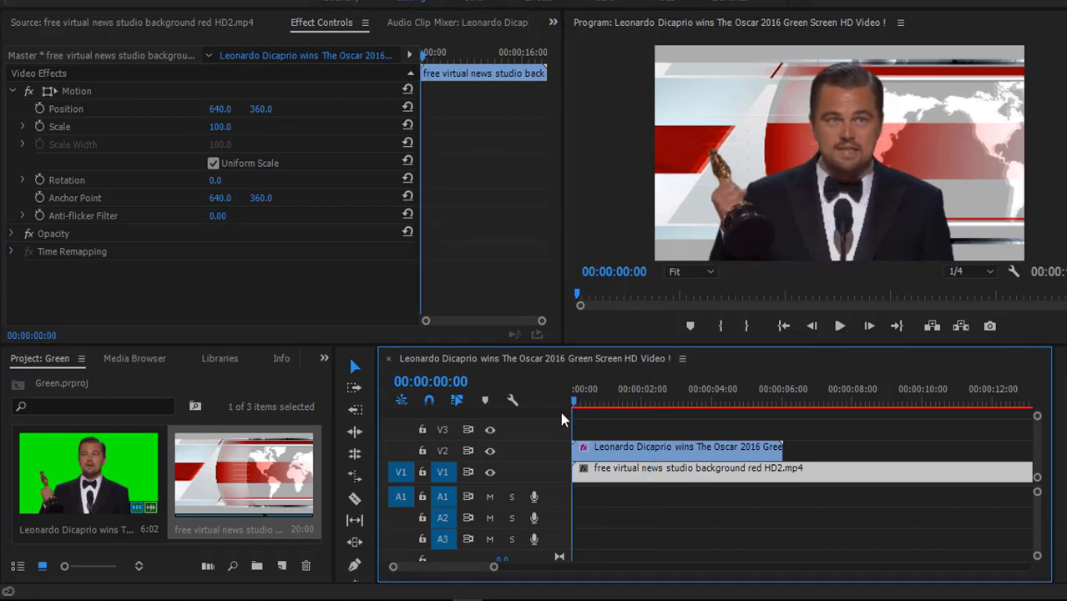
{"action": "left_click", "coordinate": [838, 326]}
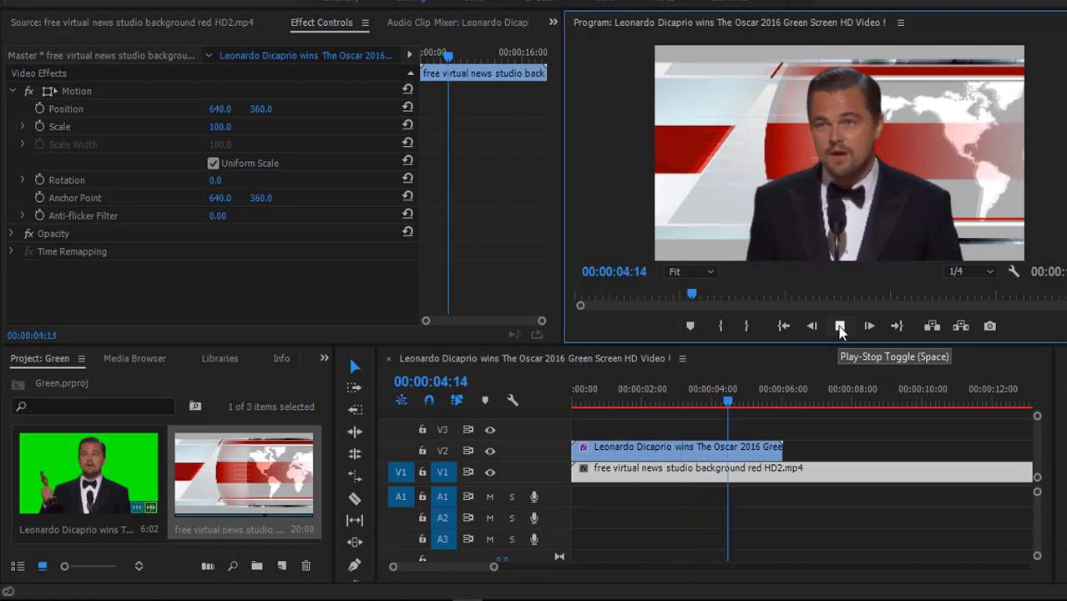
{"action": "left_click", "coordinate": [840, 327]}
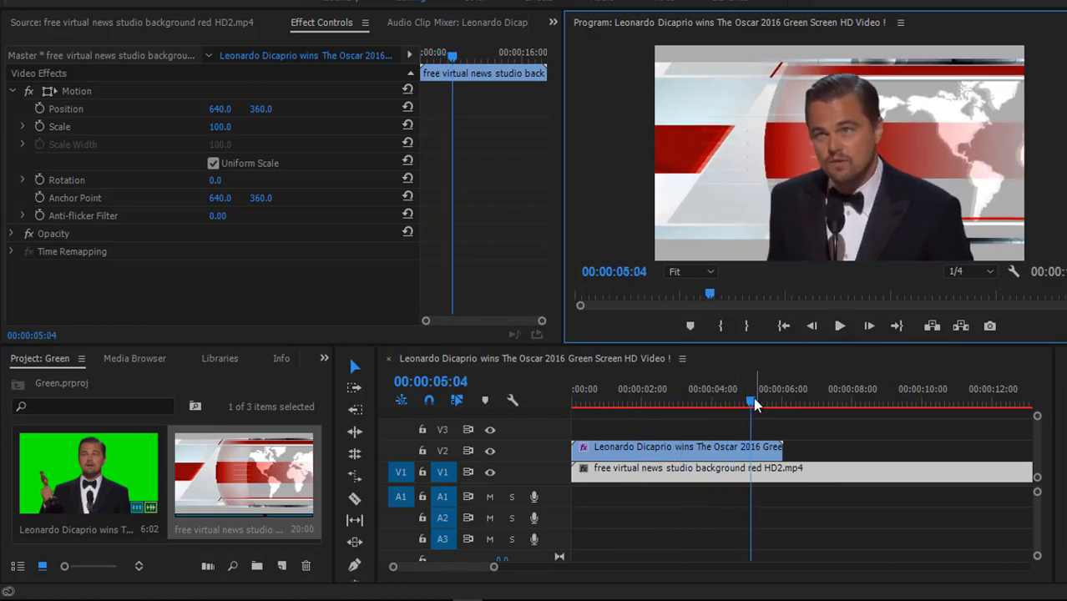
{"action": "left_click_drag", "start_coordinate": [751, 399], "coordinate": [544, 420]}
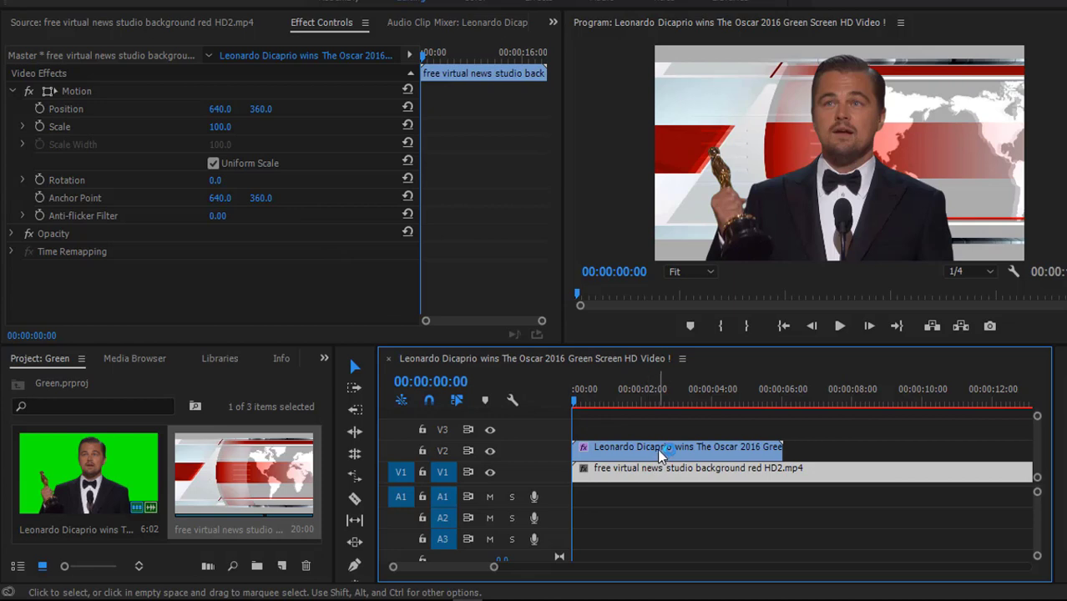
- Select the speaker clip and drag Ultra Key's Matte Generation Shadow from 50 down to 0.0
{"action": "left_click_drag", "start_coordinate": [572, 409], "coordinate": [637, 404]}
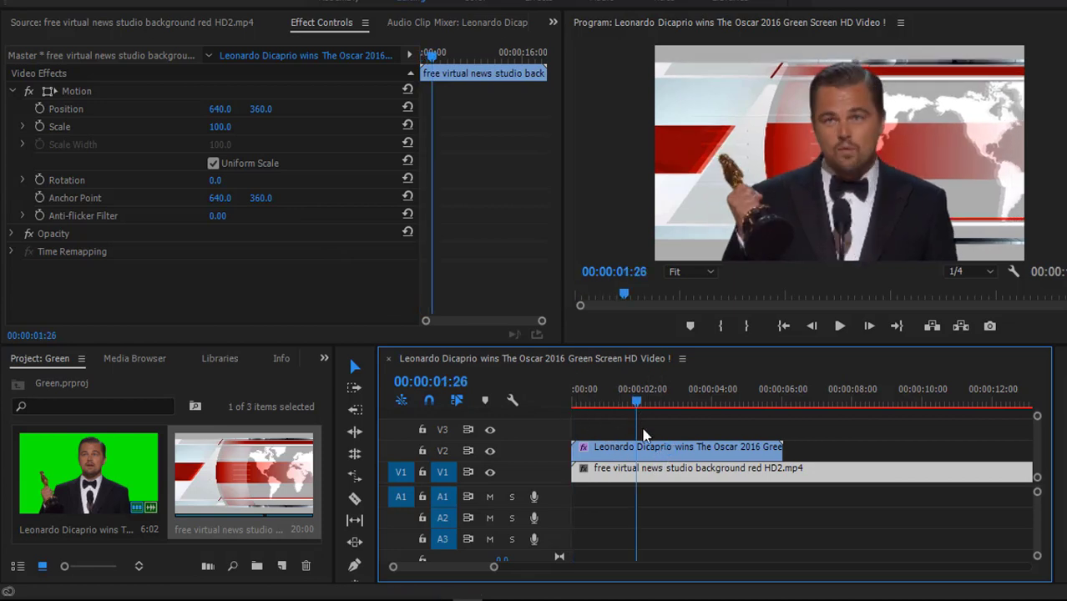
{"action": "left_click", "coordinate": [653, 448]}
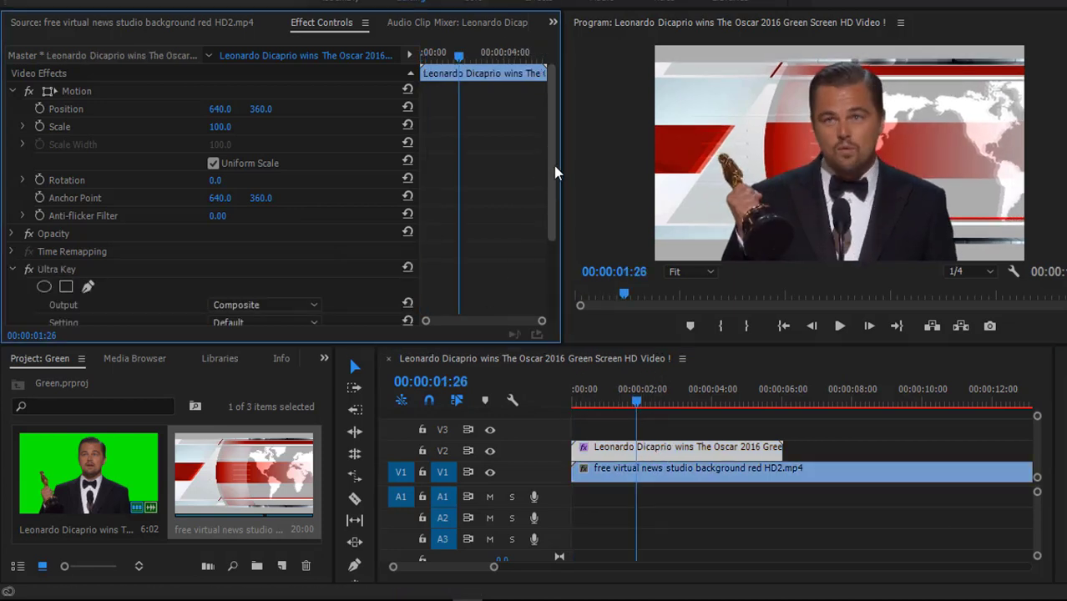
{"action": "left_click_drag", "start_coordinate": [551, 159], "coordinate": [543, 255]}
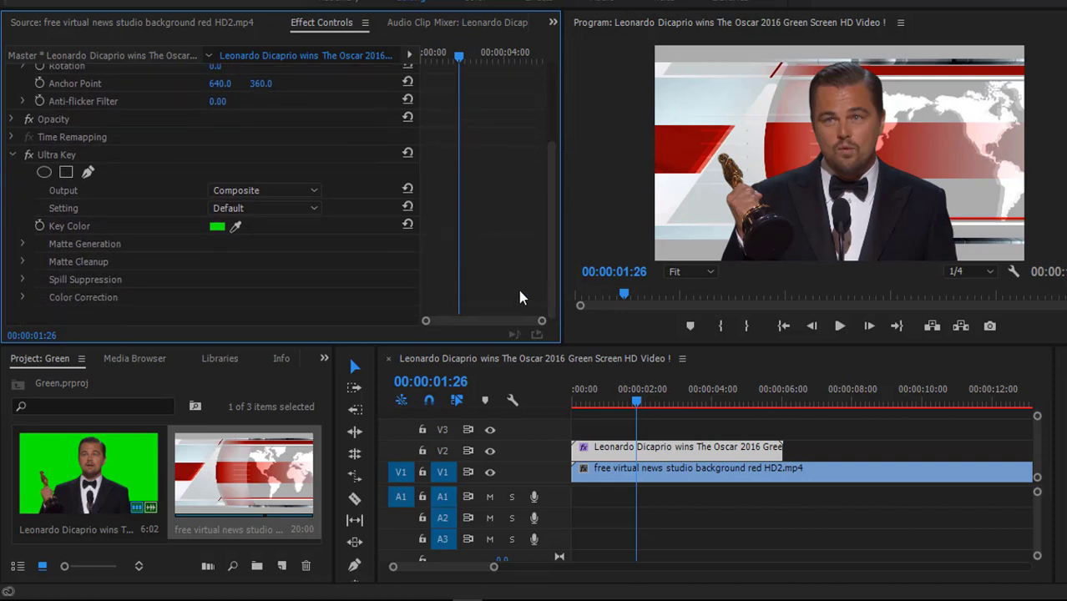
{"action": "left_click", "coordinate": [22, 245]}
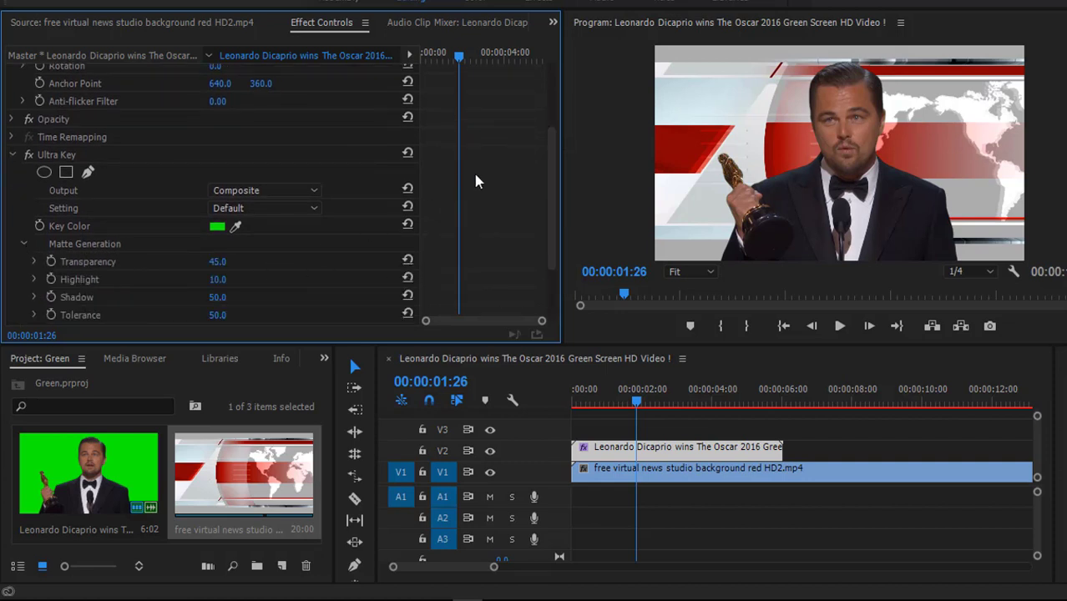
{"action": "left_click_drag", "start_coordinate": [555, 169], "coordinate": [550, 215]}
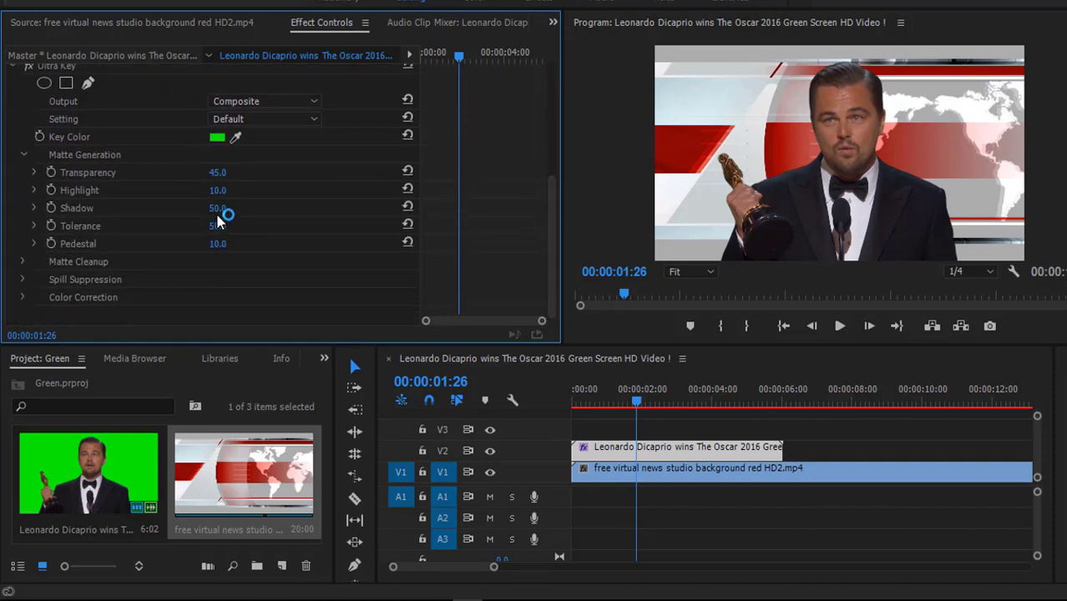
{"action": "left_click_drag", "start_coordinate": [216, 214], "coordinate": [174, 214]}
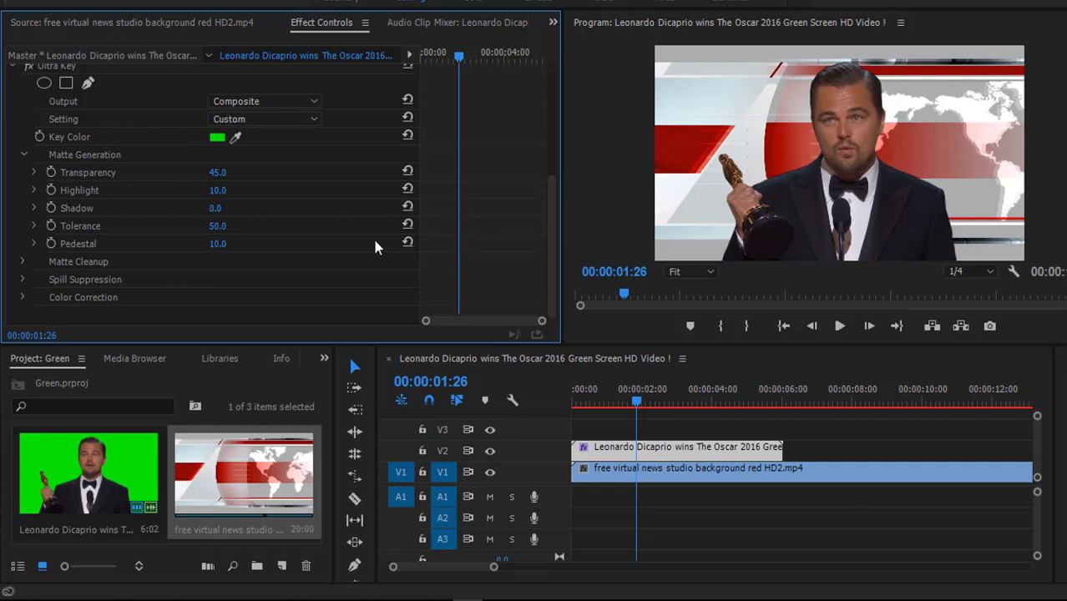
{"action": "left_click_drag", "start_coordinate": [633, 398], "coordinate": [539, 390]}
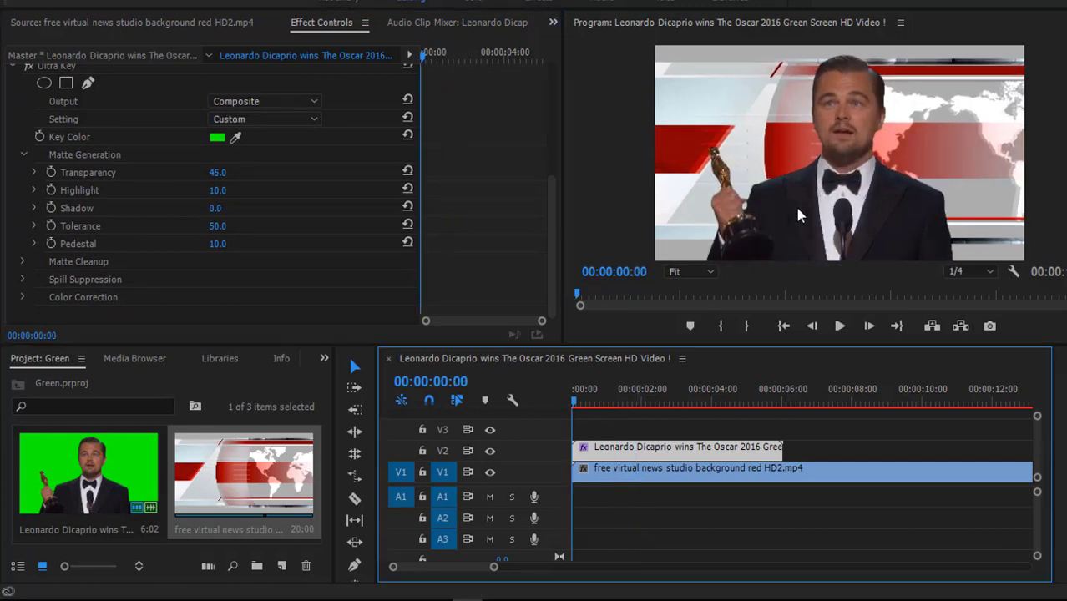
{"action": "left_click", "coordinate": [840, 326]}
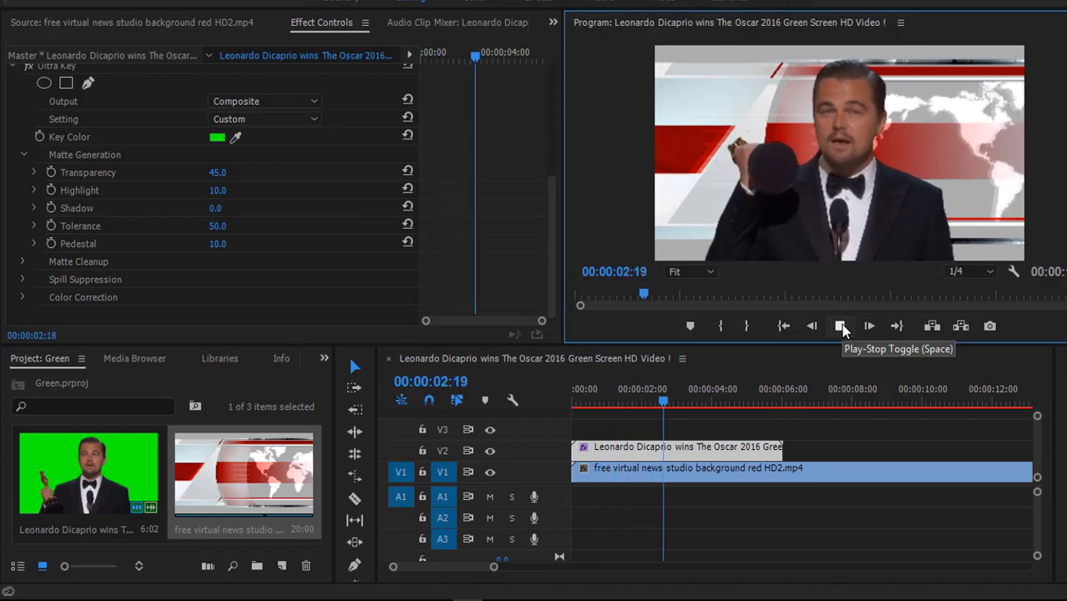
{"action": "left_click", "coordinate": [835, 328]}
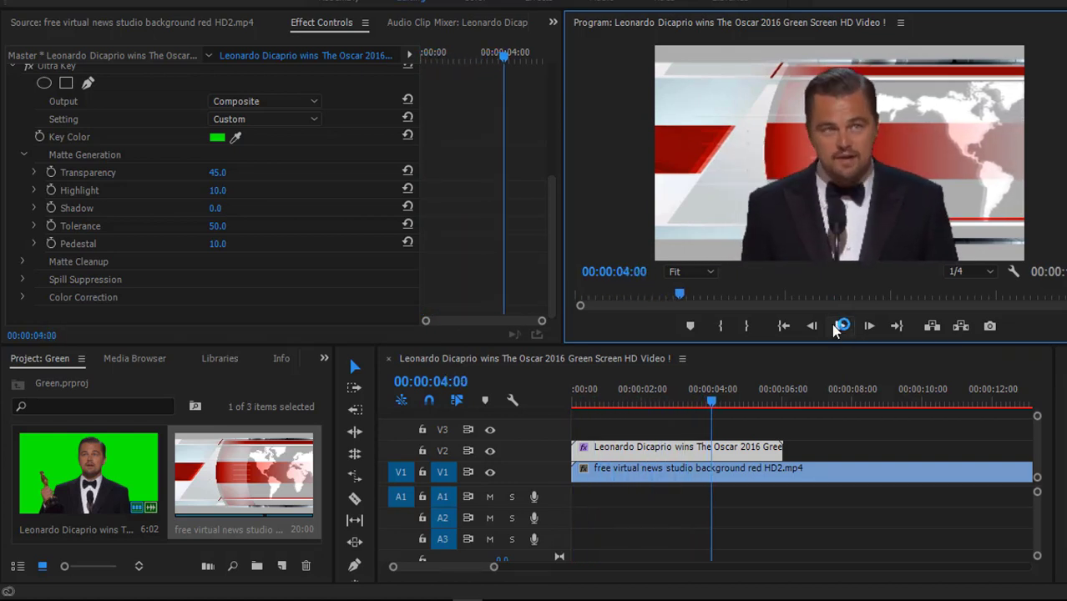